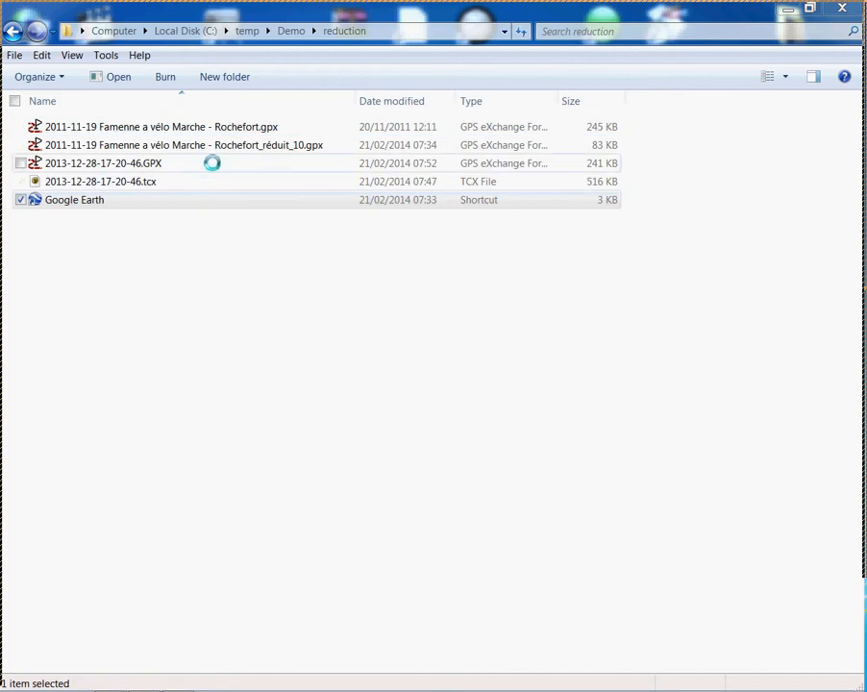
Open the file 2011-11-19 Famenne a vélo Marche - Rochefort.gpx with GPX Files editor.
{"action": "left_click", "coordinate": [204, 129]}
{"action": "right_click", "coordinate": [204, 130]}
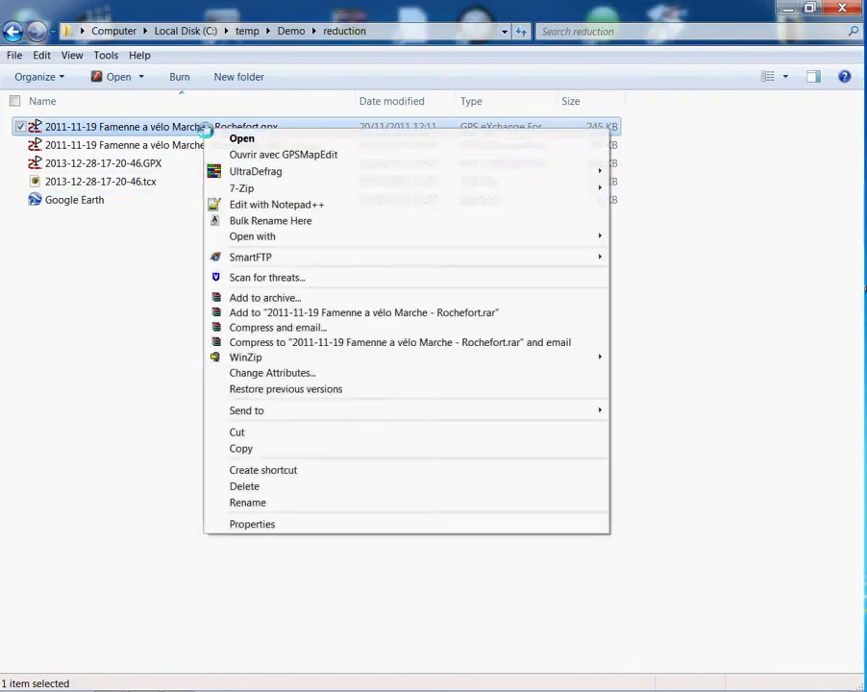
{"action": "mouse_move", "coordinate": [272, 237]}
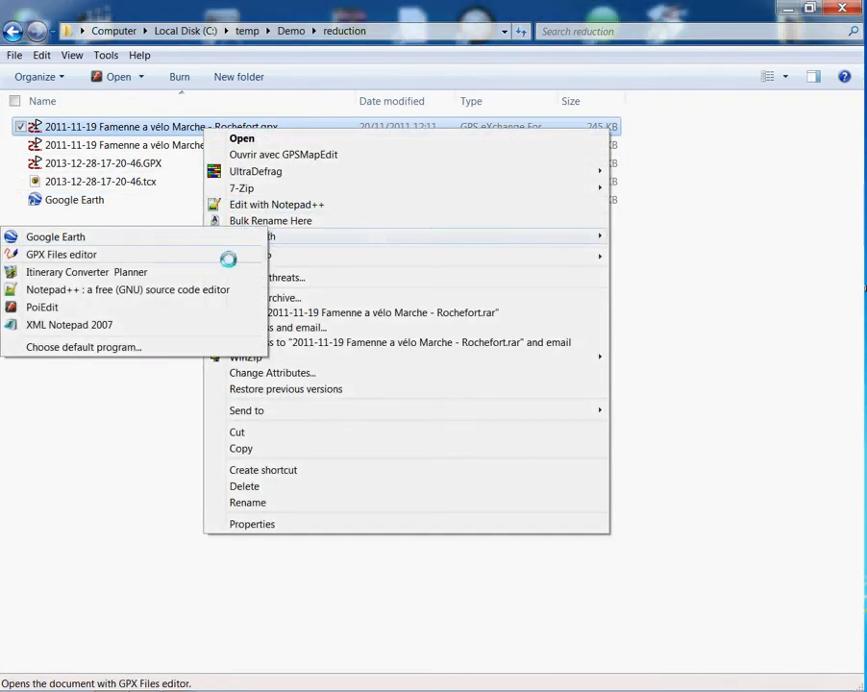
{"action": "left_click", "coordinate": [44, 255]}
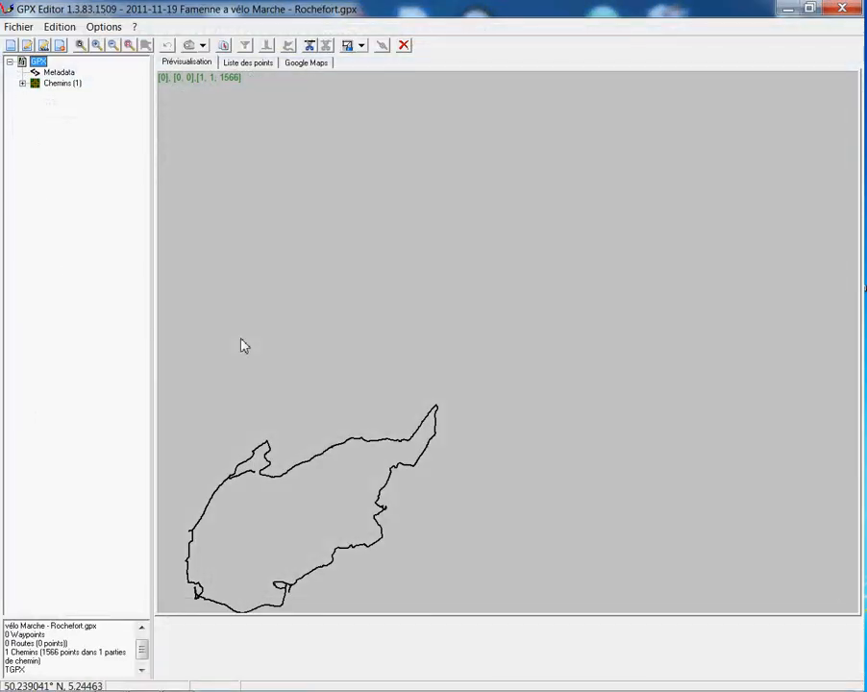
Select the track segment Partie de chemin n°1 and review its list of points through to the last one.
{"action": "left_click", "coordinate": [23, 84]}
{"action": "left_click", "coordinate": [35, 93]}
{"action": "left_click", "coordinate": [84, 107]}
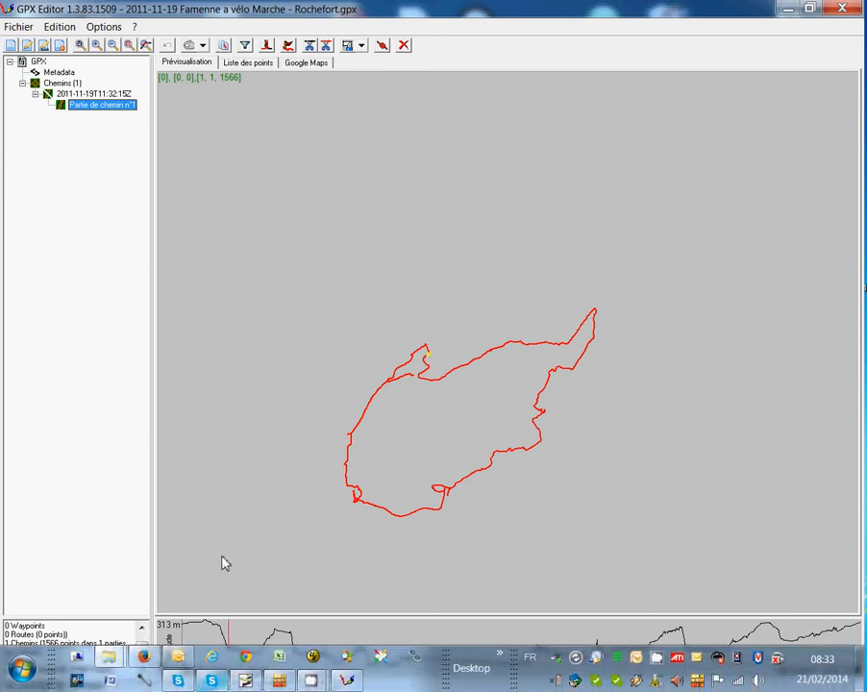
{"action": "left_click", "coordinate": [88, 94]}
{"action": "left_click", "coordinate": [88, 104]}
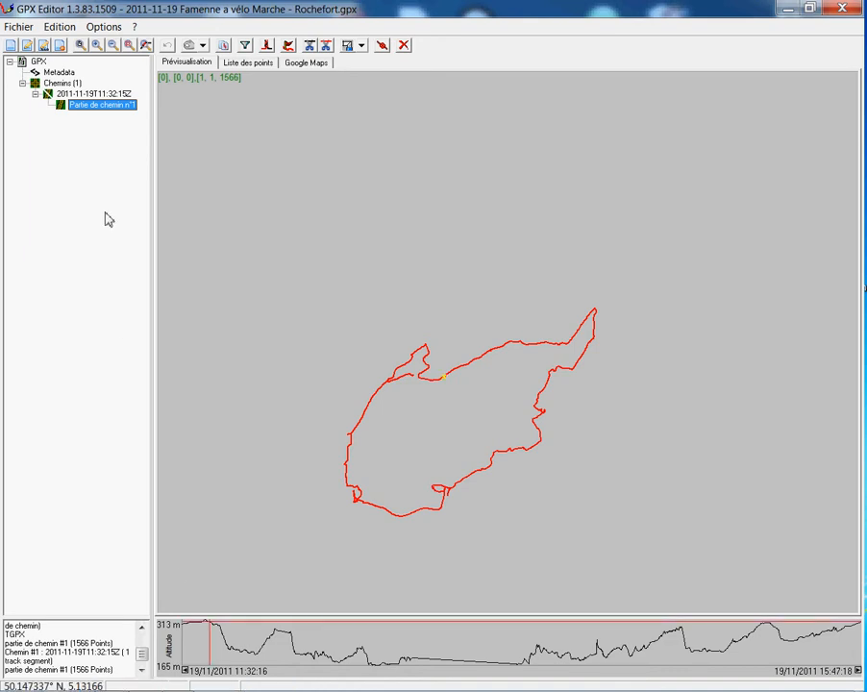
{"action": "left_click", "coordinate": [249, 65]}
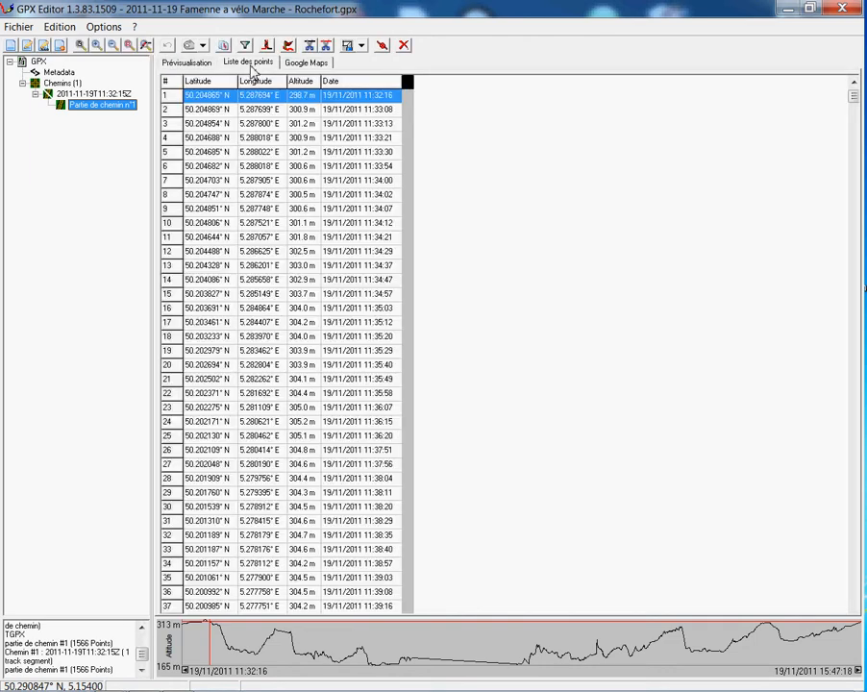
{"action": "left_click_drag", "start_coordinate": [853, 98], "coordinate": [853, 606]}
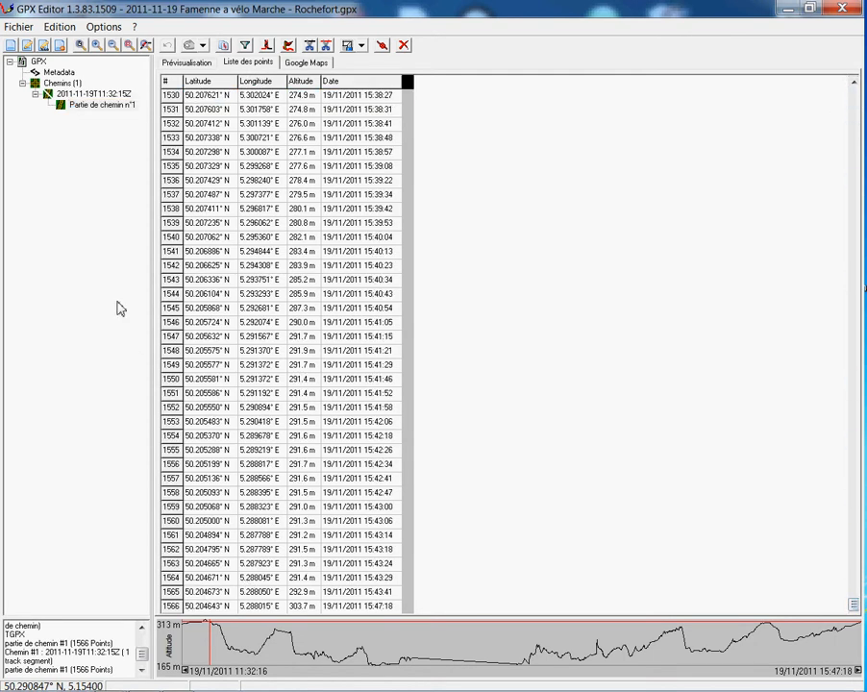
Open the points of Partie de chemin n°1 for editing and choose the filter that removes points by angle.
{"action": "left_click", "coordinate": [85, 112]}
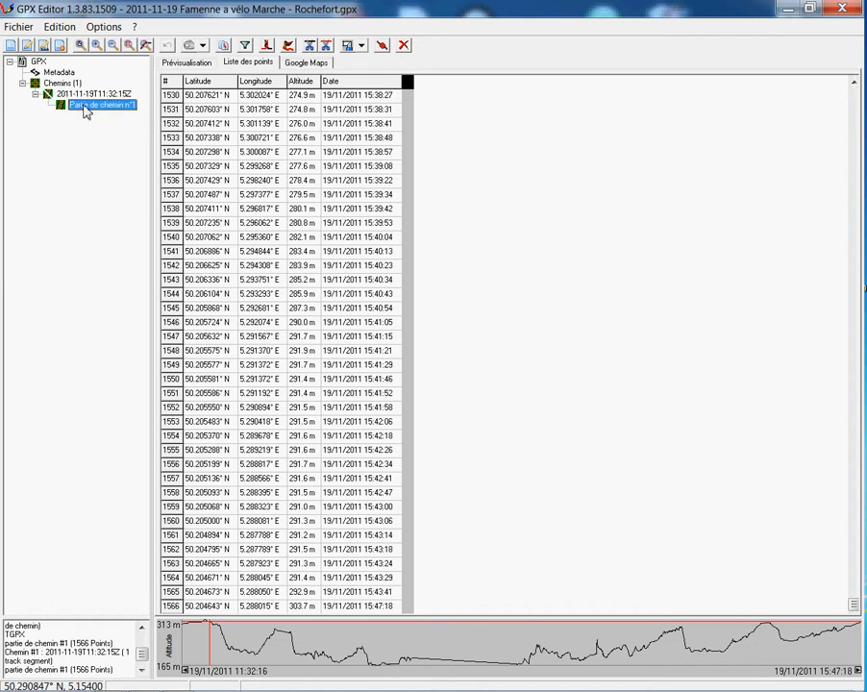
{"action": "right_click", "coordinate": [85, 108]}
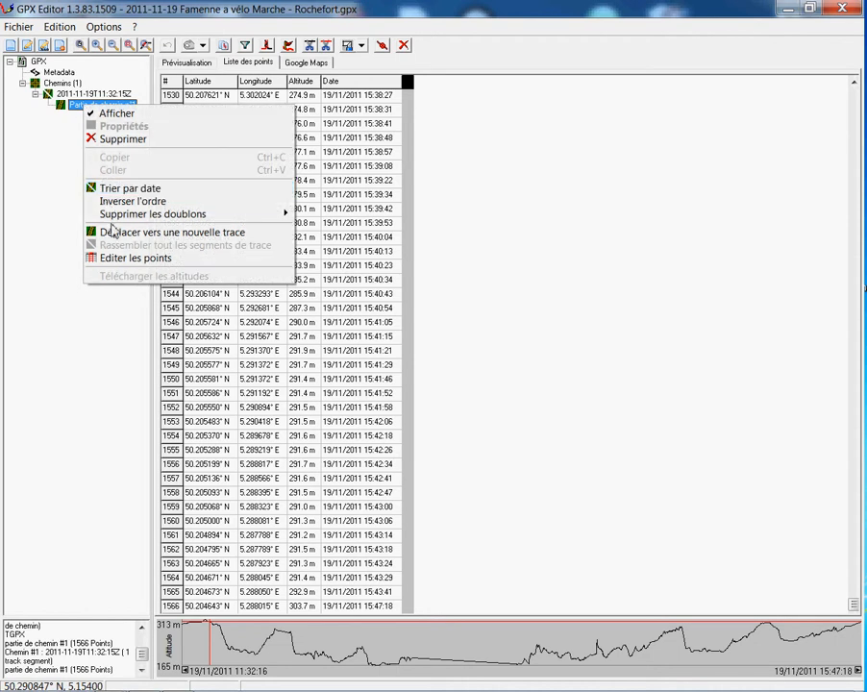
{"action": "left_click", "coordinate": [117, 260]}
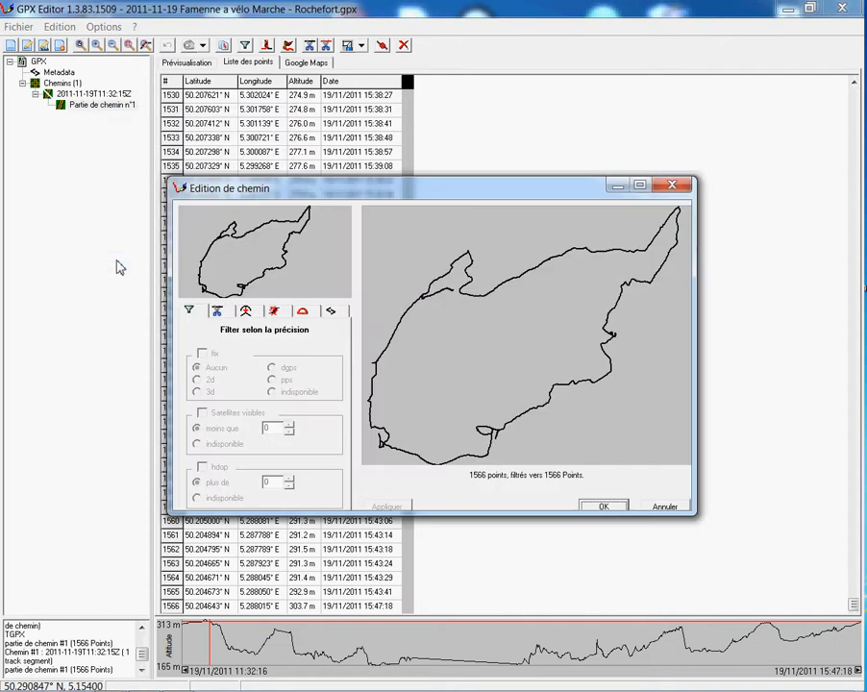
{"action": "left_click", "coordinate": [304, 316]}
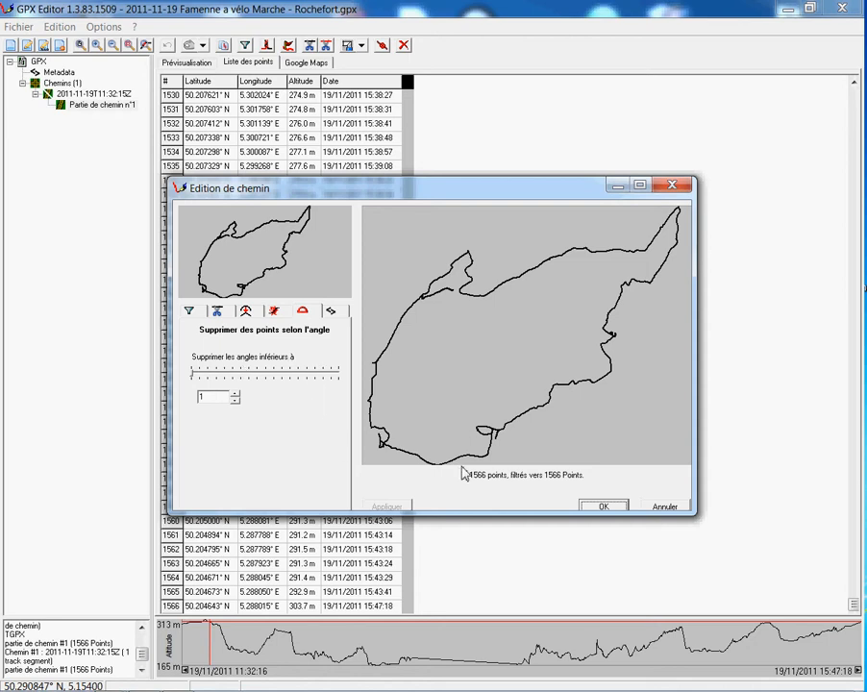
Set the filter to remove angles below 10, apply it to the segment and accept the edit.
{"action": "left_click", "coordinate": [236, 393]}
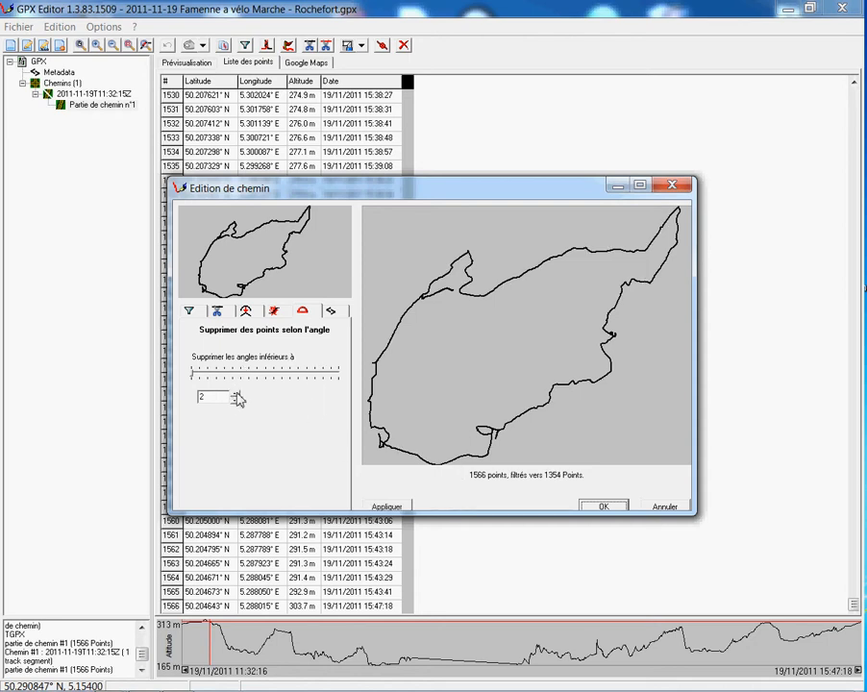
{"action": "left_click", "coordinate": [236, 393]}
{"action": "left_click", "coordinate": [235, 393]}
{"action": "left_click", "coordinate": [235, 393]}
{"action": "left_click", "coordinate": [236, 393]}
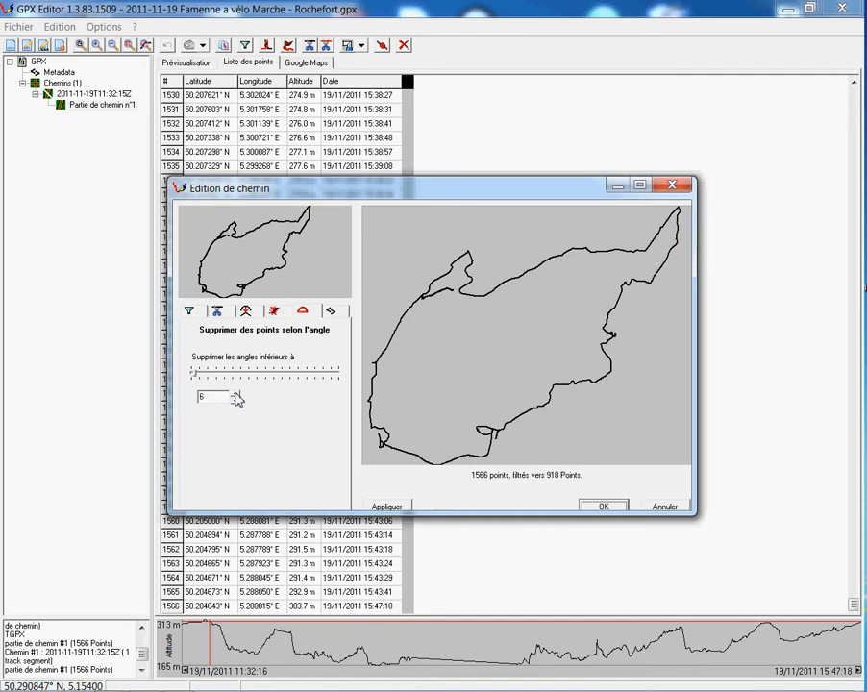
{"action": "left_click", "coordinate": [235, 393]}
{"action": "left_click", "coordinate": [236, 393]}
{"action": "left_click", "coordinate": [236, 393]}
{"action": "left_click", "coordinate": [236, 393]}
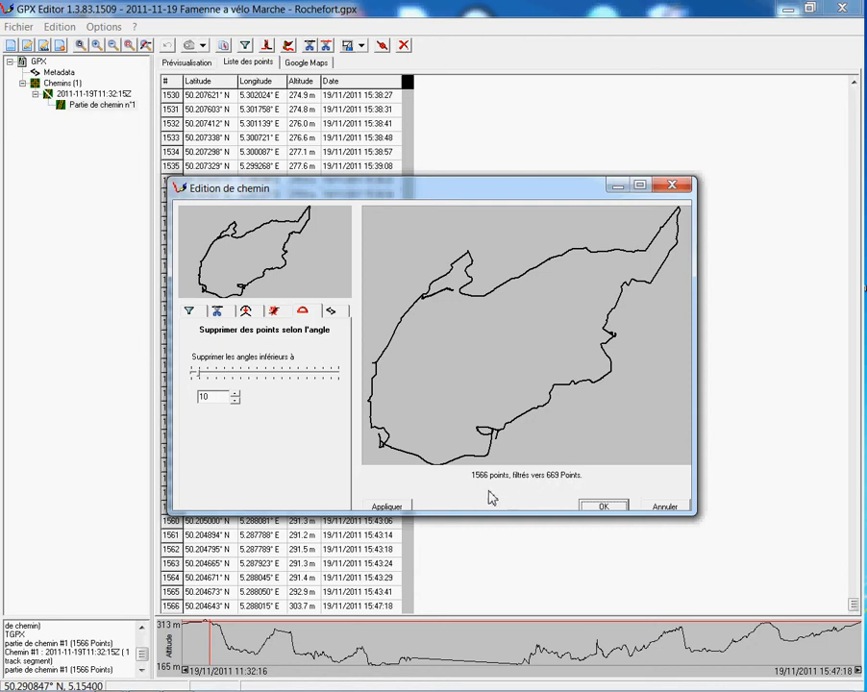
{"action": "left_click", "coordinate": [397, 509]}
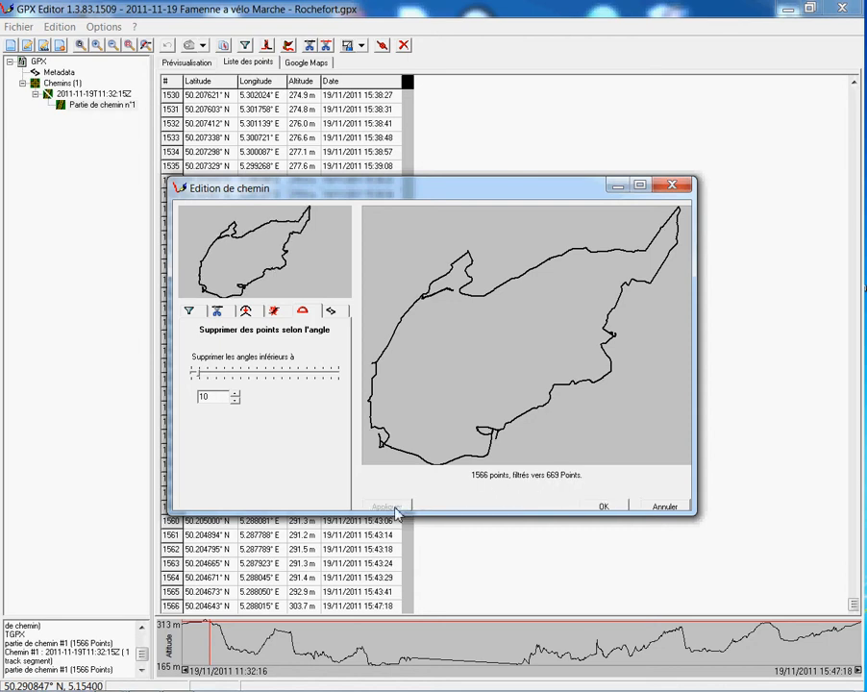
{"action": "left_click", "coordinate": [604, 506]}
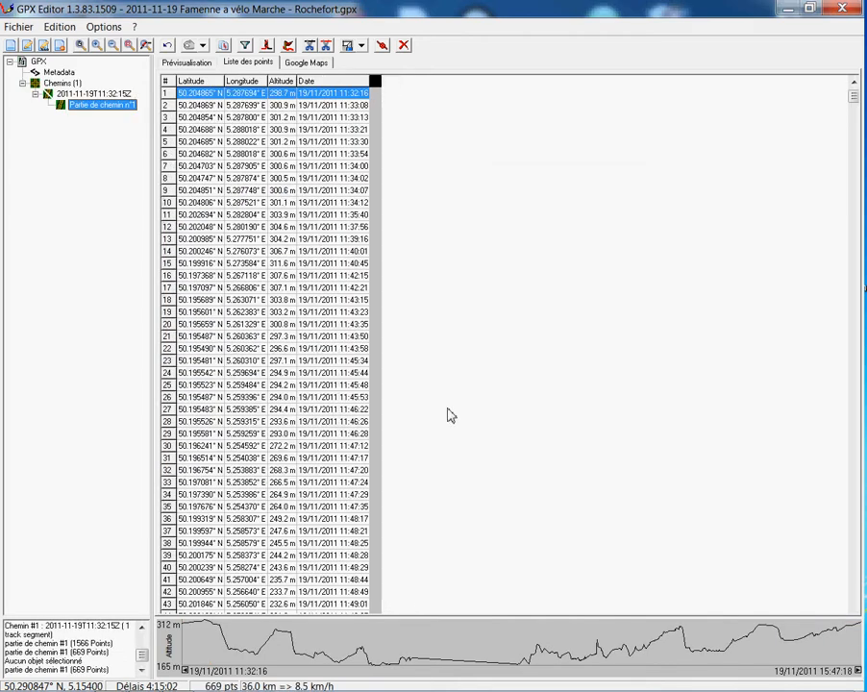
Save the reduced track as 2011-11-19 Famenne a vélo Marche - Rochefort_réduit_10.gpx, replacing the existing file, and close the editor.
{"action": "left_click_drag", "start_coordinate": [854, 97], "coordinate": [854, 598]}
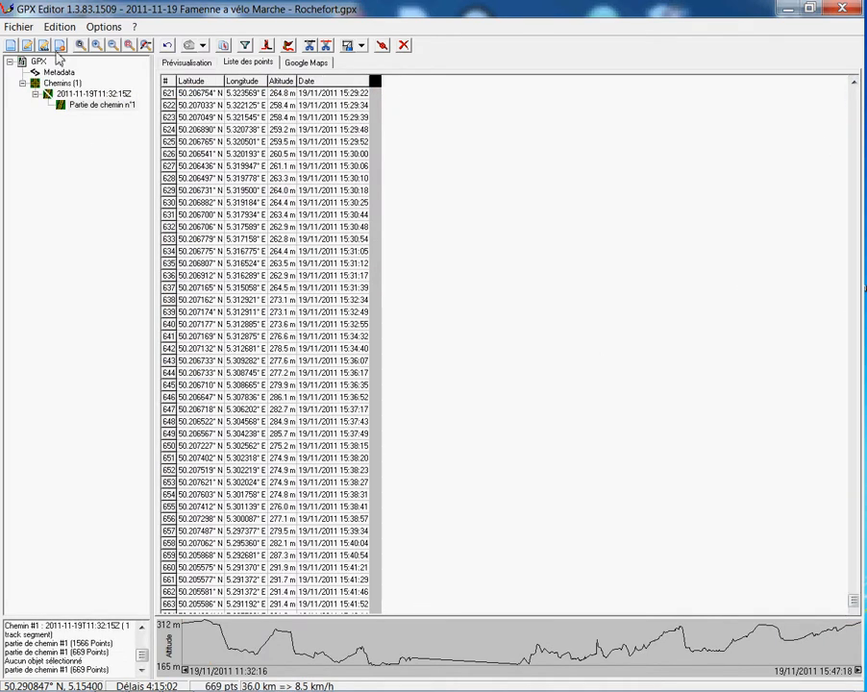
{"action": "left_click", "coordinate": [17, 26]}
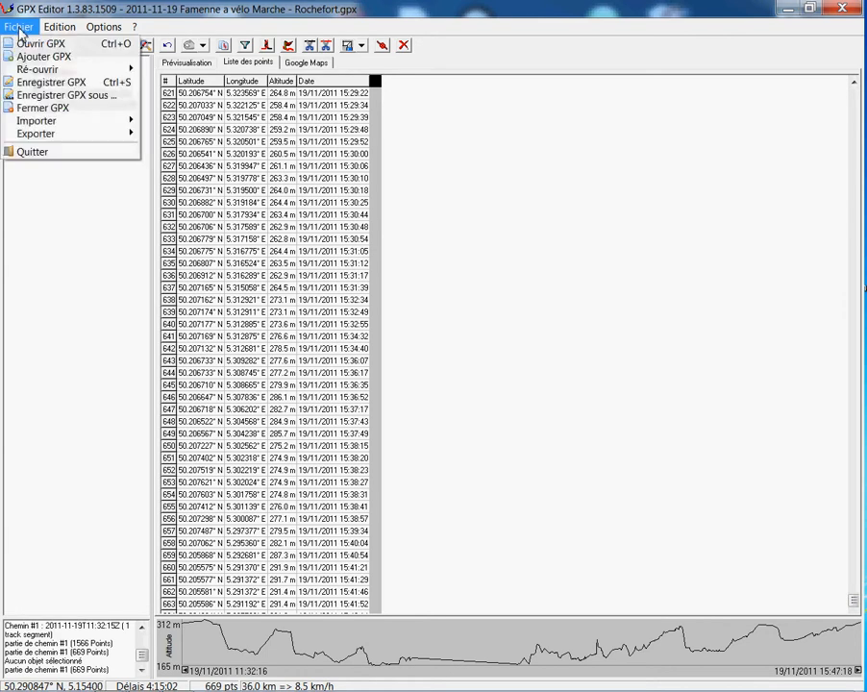
{"action": "left_click", "coordinate": [48, 95]}
{"action": "left_click", "coordinate": [463, 194]}
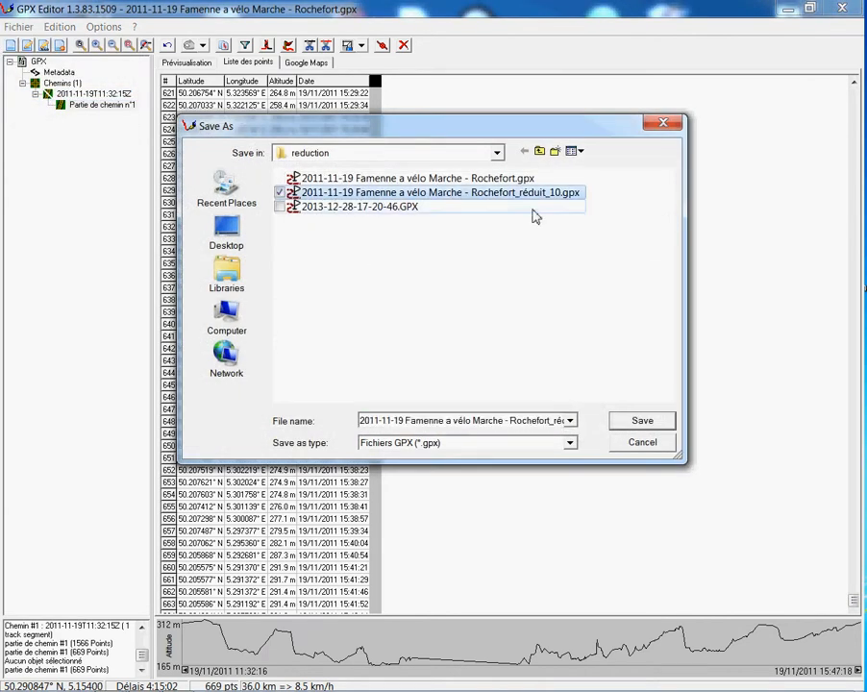
{"action": "left_click", "coordinate": [642, 426]}
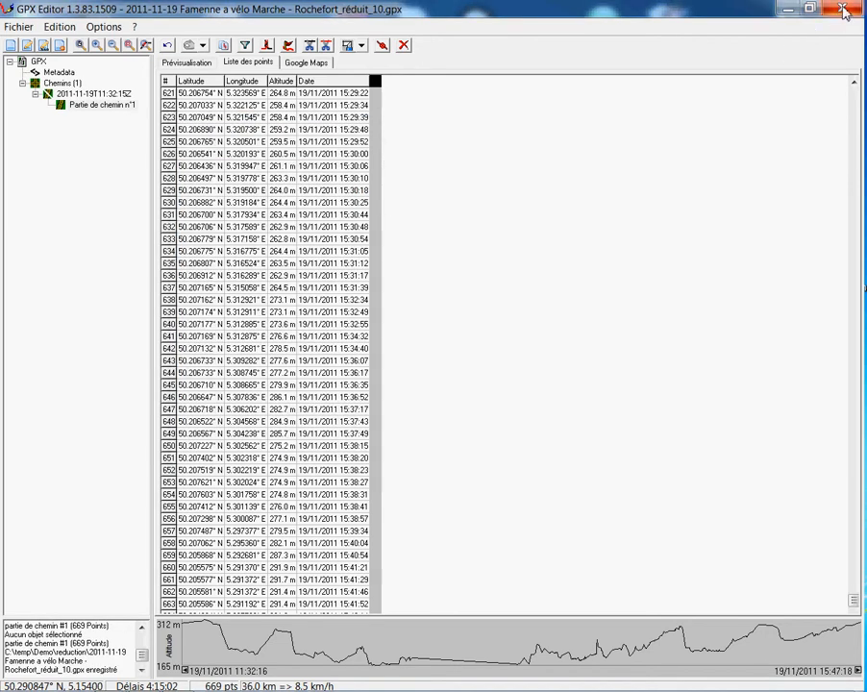
{"action": "left_click", "coordinate": [842, 10]}
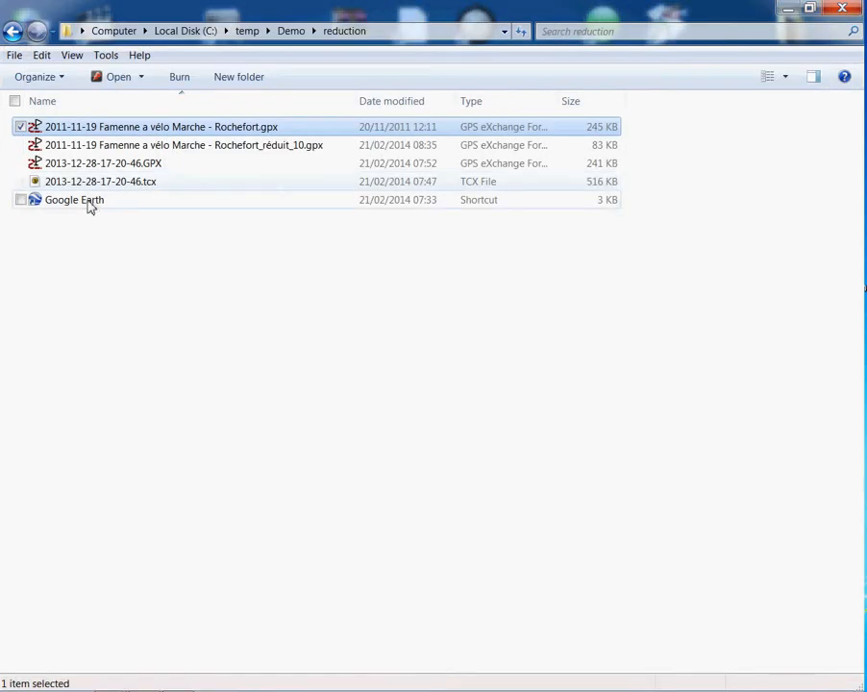
Launch Google Earth from the reduction folder and bring up its file-opening dialog.
{"action": "left_click", "coordinate": [90, 205]}
{"action": "double_click", "coordinate": [89, 205]}
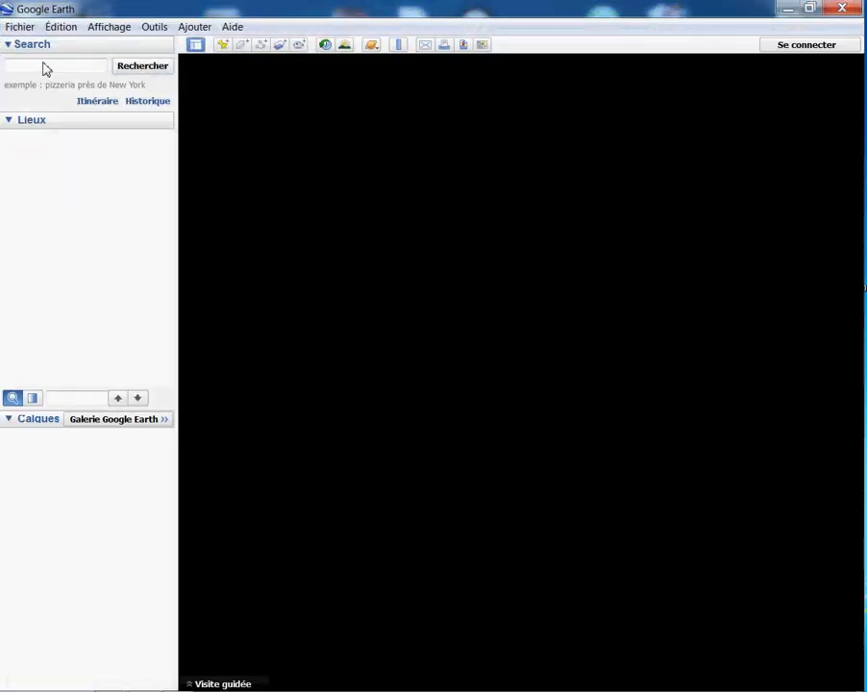
{"action": "left_click", "coordinate": [19, 26]}
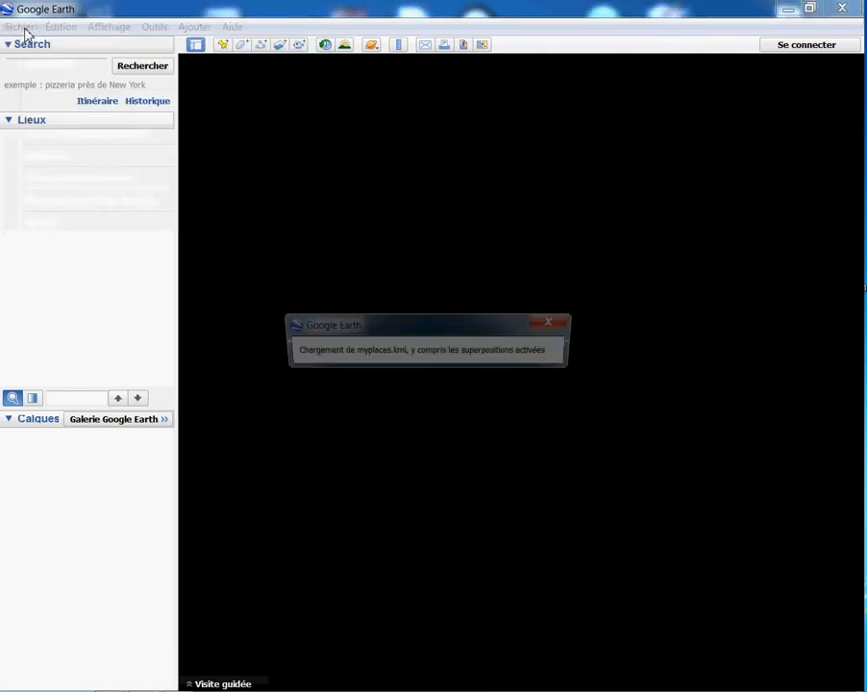
{"action": "left_click", "coordinate": [22, 27]}
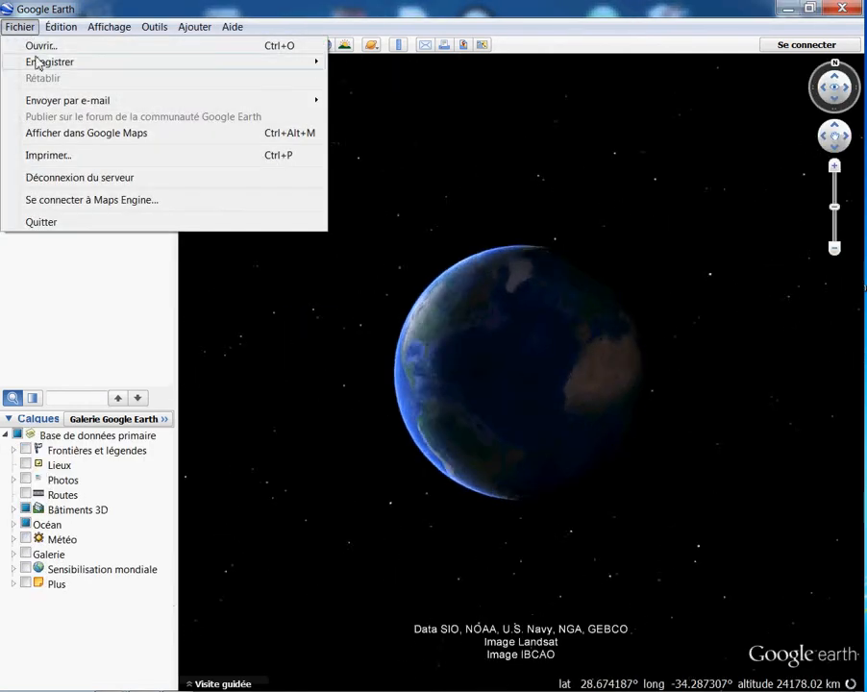
{"action": "left_click", "coordinate": [35, 47]}
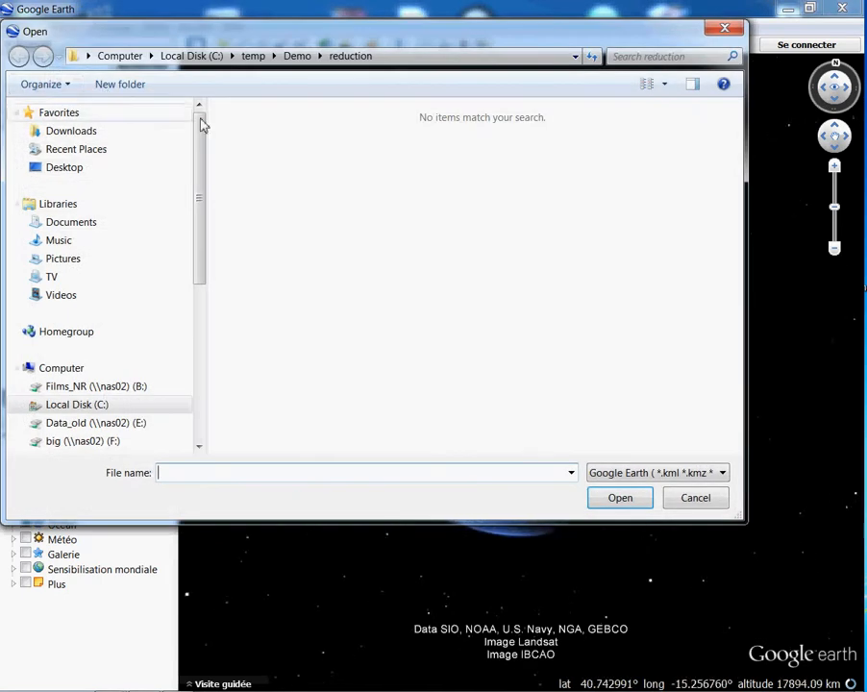
Import 2011-11-19 Famenne a vélo Marche - Rochefort.gpx by listing all file types, with KML LineStrings creation also enabled.
{"action": "left_click", "coordinate": [571, 471]}
{"action": "left_click", "coordinate": [571, 472]}
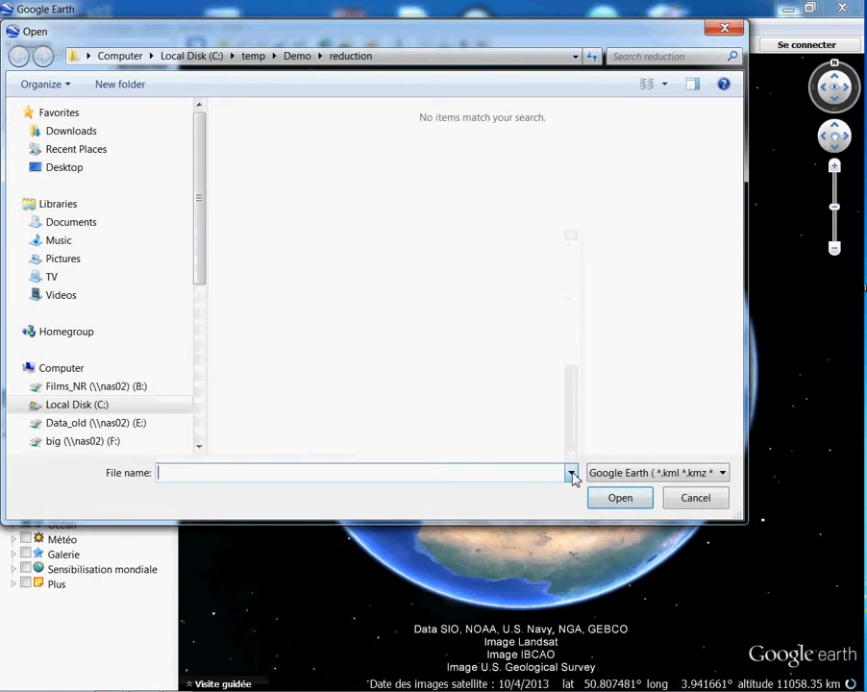
{"action": "left_click", "coordinate": [717, 475]}
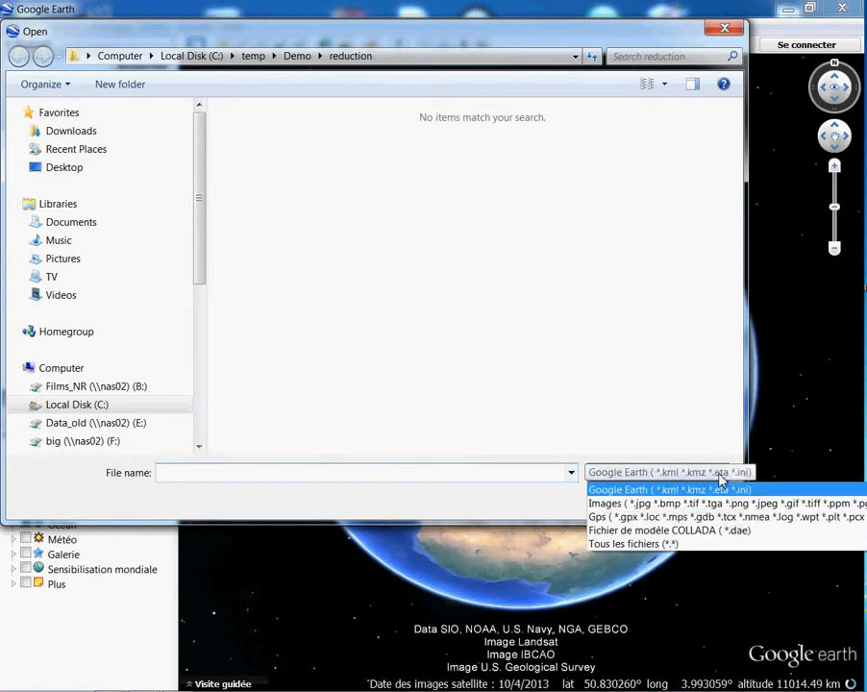
{"action": "left_click", "coordinate": [678, 543]}
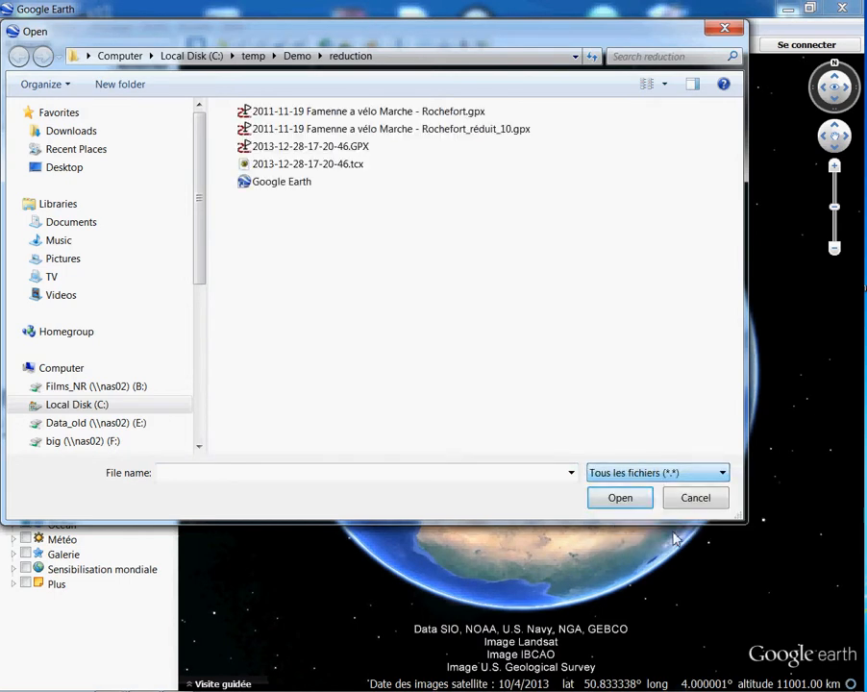
{"action": "left_click", "coordinate": [364, 112]}
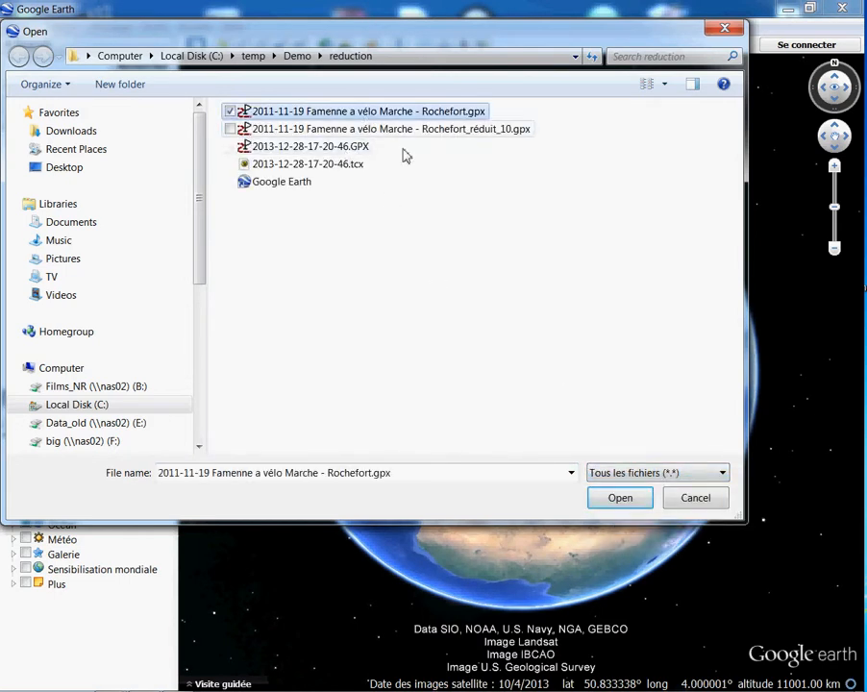
{"action": "left_click", "coordinate": [613, 500]}
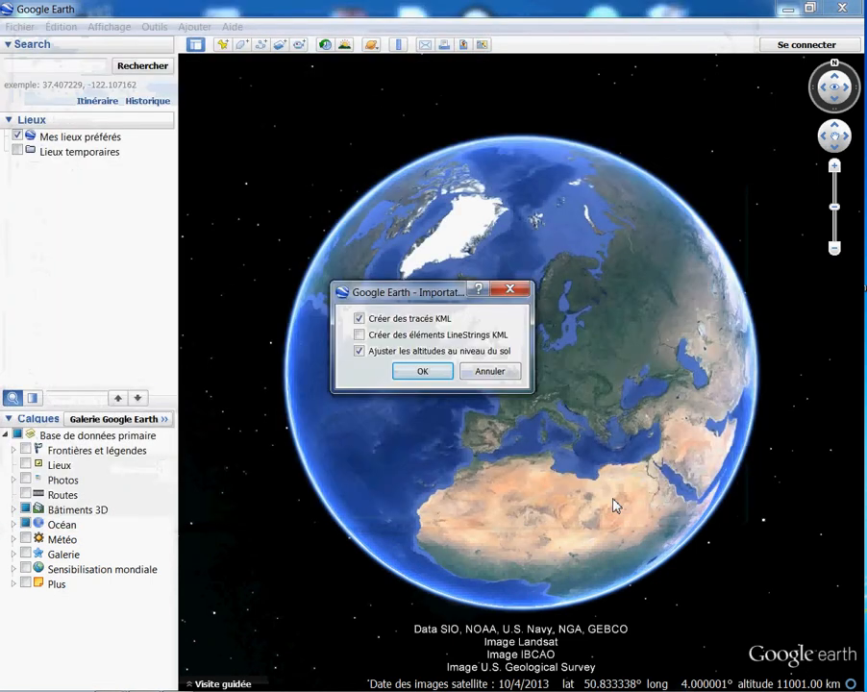
{"action": "left_click", "coordinate": [358, 334]}
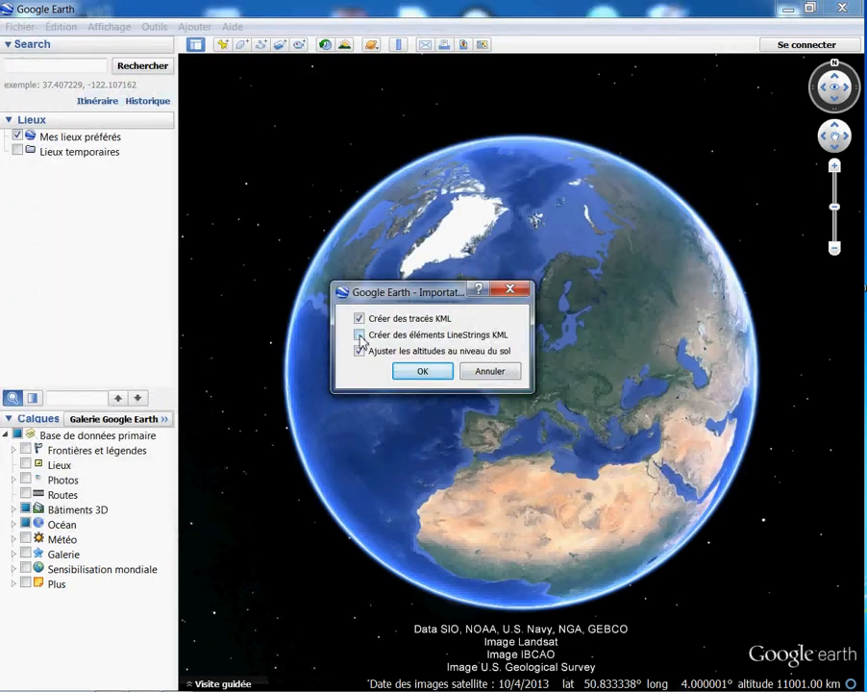
{"action": "left_click", "coordinate": [420, 373]}
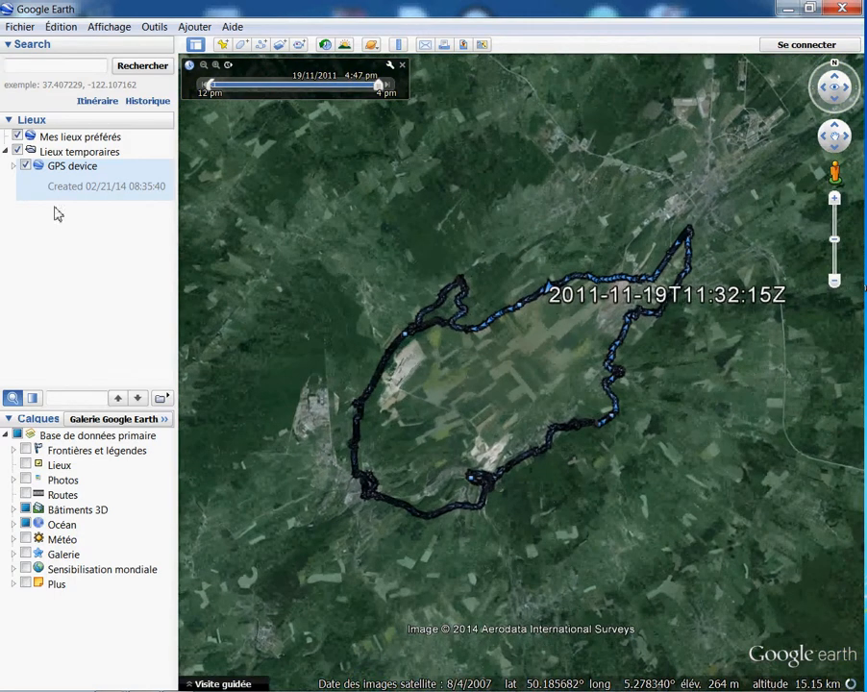
Expand the imported GPS device's Tracks folder and hide the track's Points so only its path is drawn.
{"action": "left_click", "coordinate": [15, 166]}
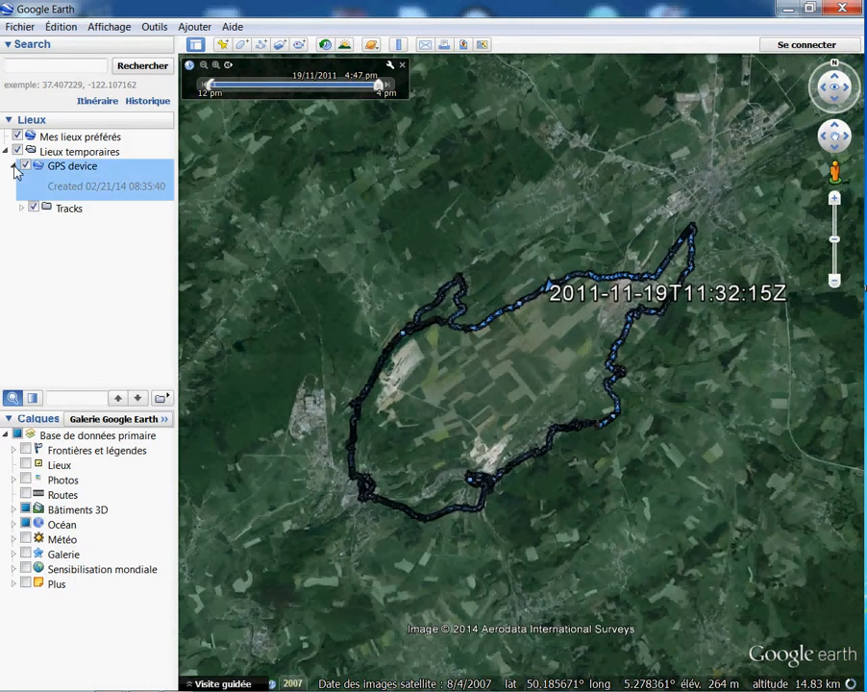
{"action": "left_click", "coordinate": [21, 206]}
{"action": "left_click", "coordinate": [30, 236]}
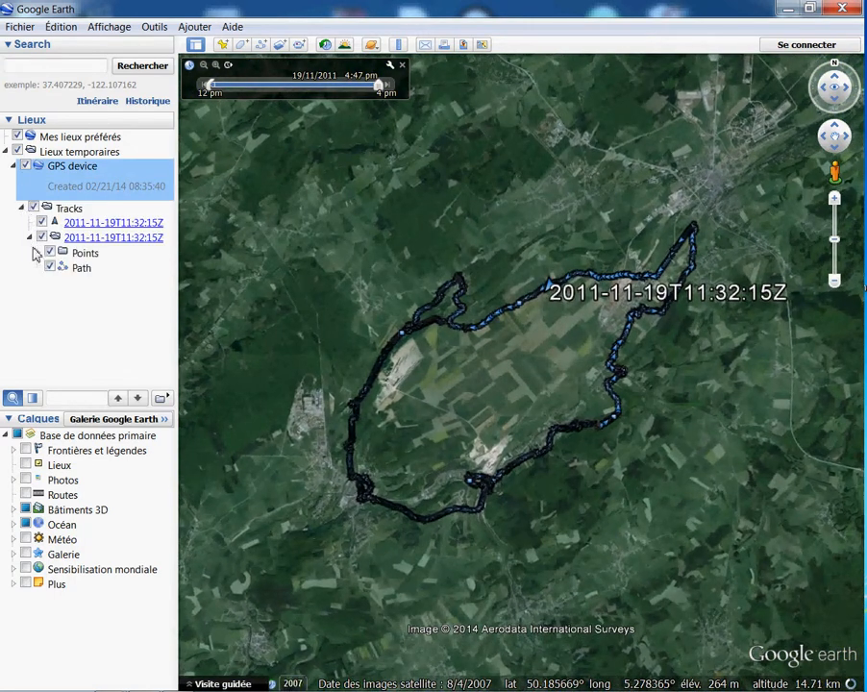
{"action": "left_click", "coordinate": [50, 252]}
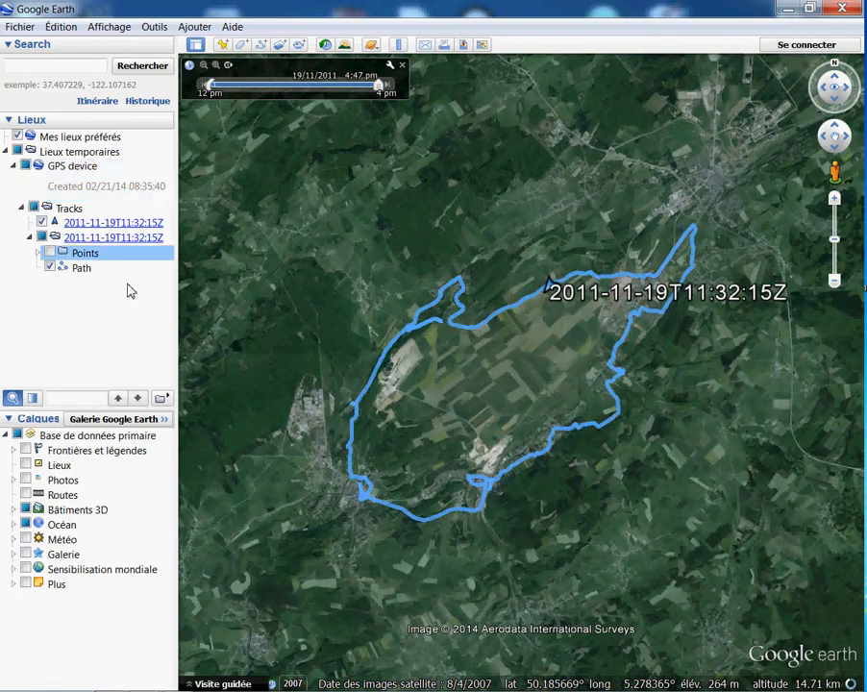
Collapse the first GPS device and import 2011-11-19 Famenne a vélo Marche - Rochefort_réduit_10.gpx with KML tracks, LineStrings and ground-level altitude adjustment enabled.
{"action": "double_click", "coordinate": [235, 316]}
{"action": "left_click", "coordinate": [13, 166]}
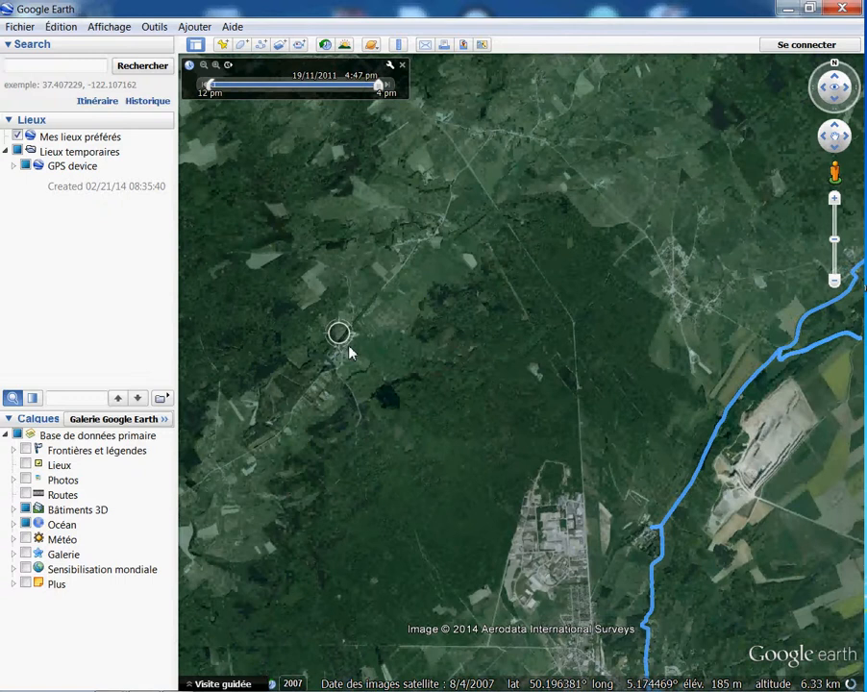
{"action": "scroll", "coordinate": [351, 351], "scroll_direction": "down", "scroll_amount": 3}
{"action": "left_click_drag", "start_coordinate": [351, 352], "coordinate": [248, 344]}
{"action": "left_click", "coordinate": [21, 29]}
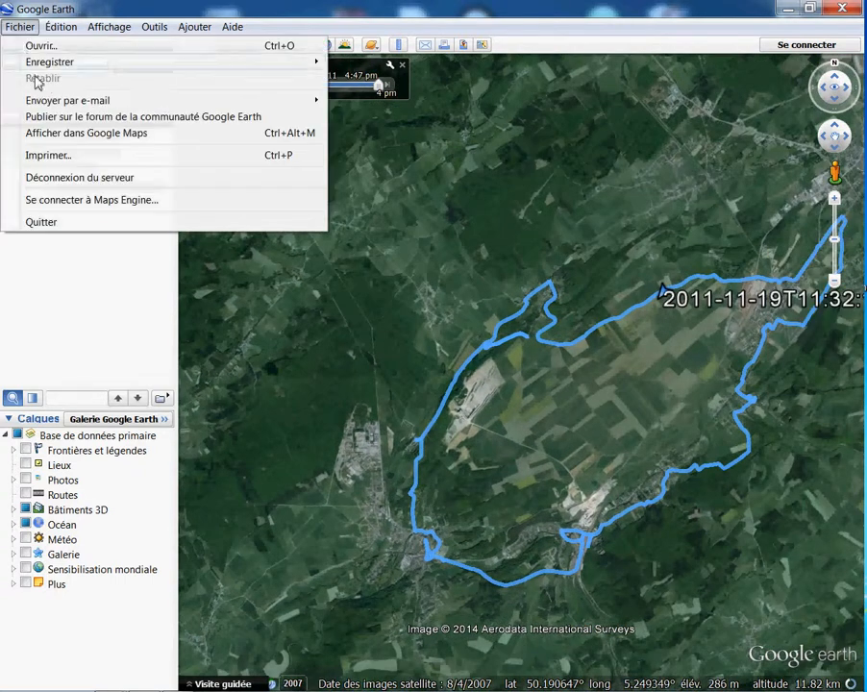
{"action": "left_click", "coordinate": [53, 45]}
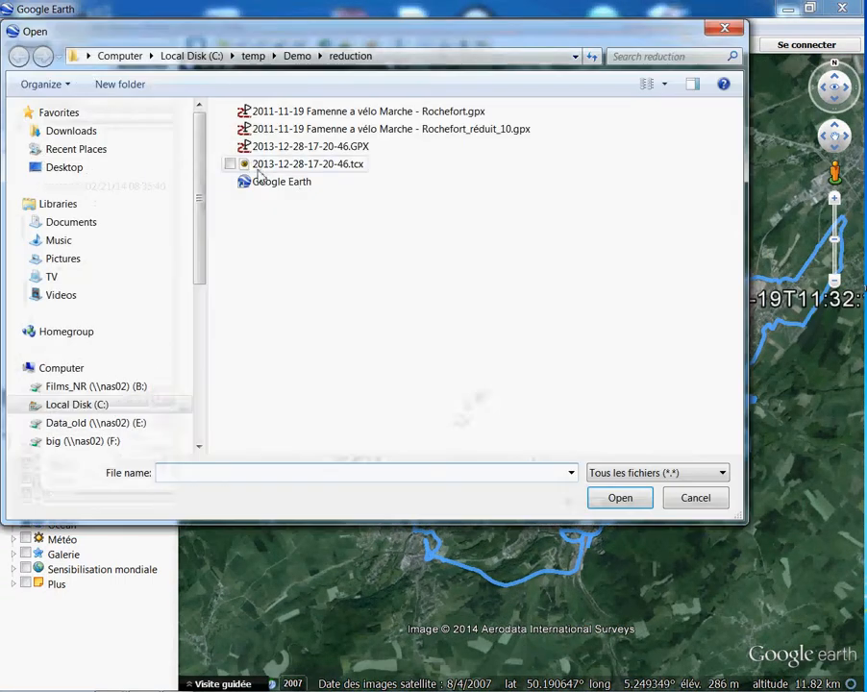
{"action": "left_click", "coordinate": [389, 130]}
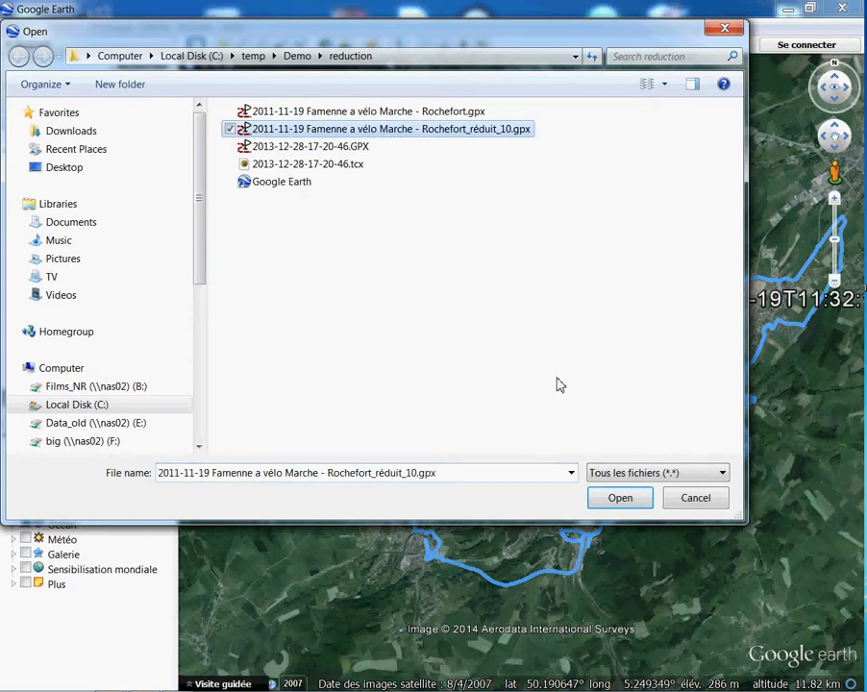
{"action": "left_click", "coordinate": [620, 498]}
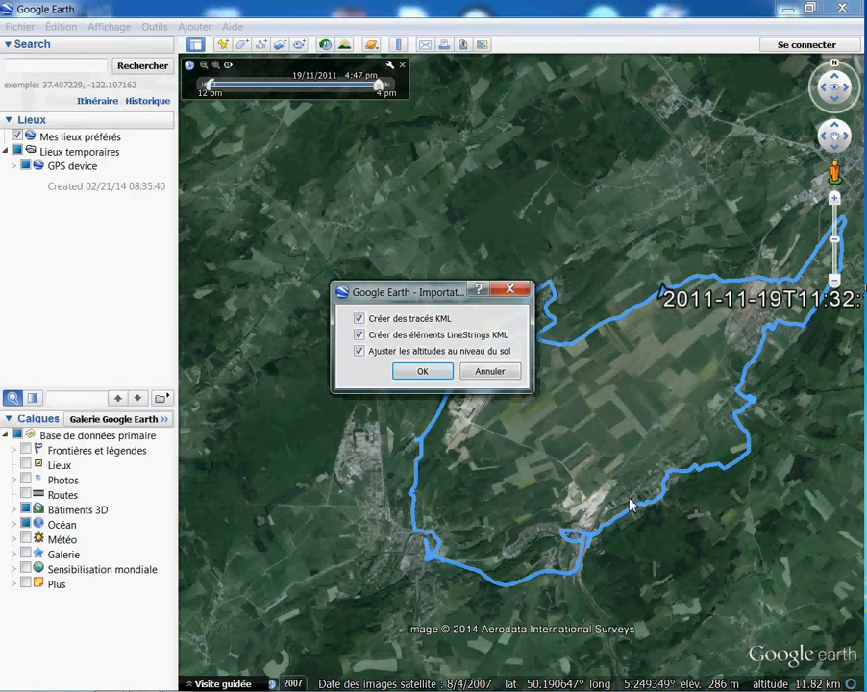
{"action": "left_click", "coordinate": [422, 372]}
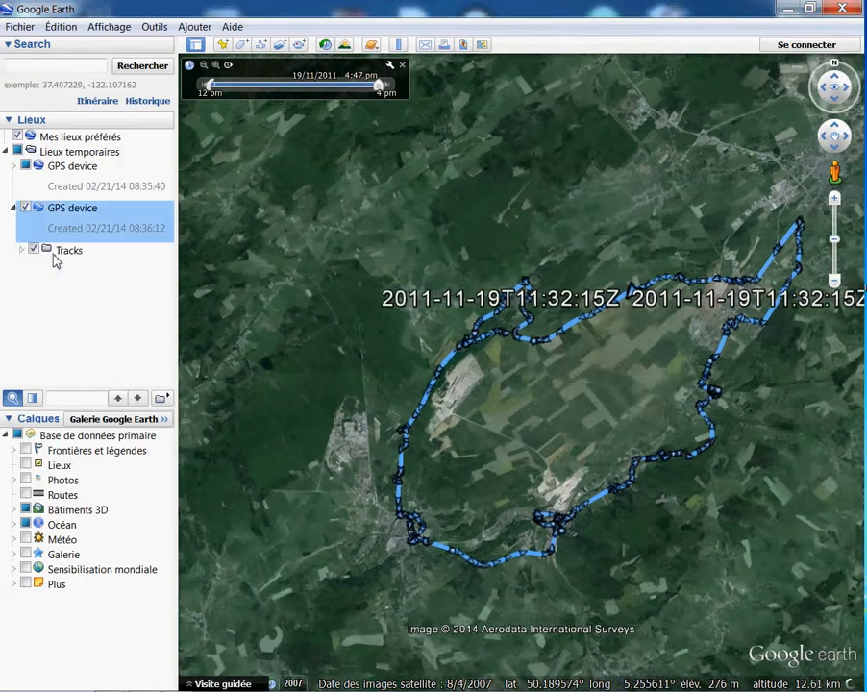
Expand the newly imported GPS device's Tracks folder and hide the reduced track's Points.
{"action": "left_click", "coordinate": [22, 250]}
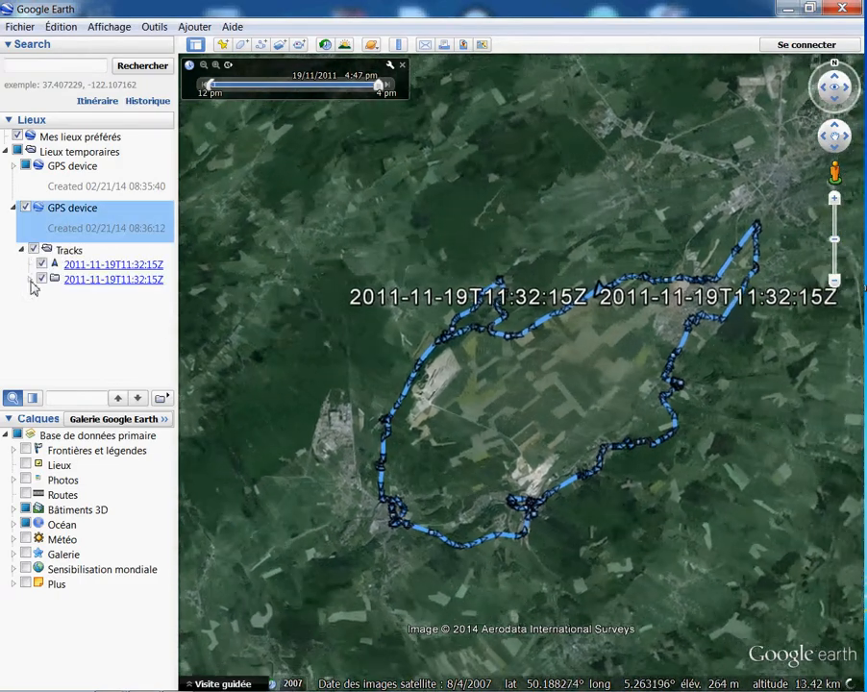
{"action": "left_click", "coordinate": [30, 279]}
{"action": "left_click", "coordinate": [50, 294]}
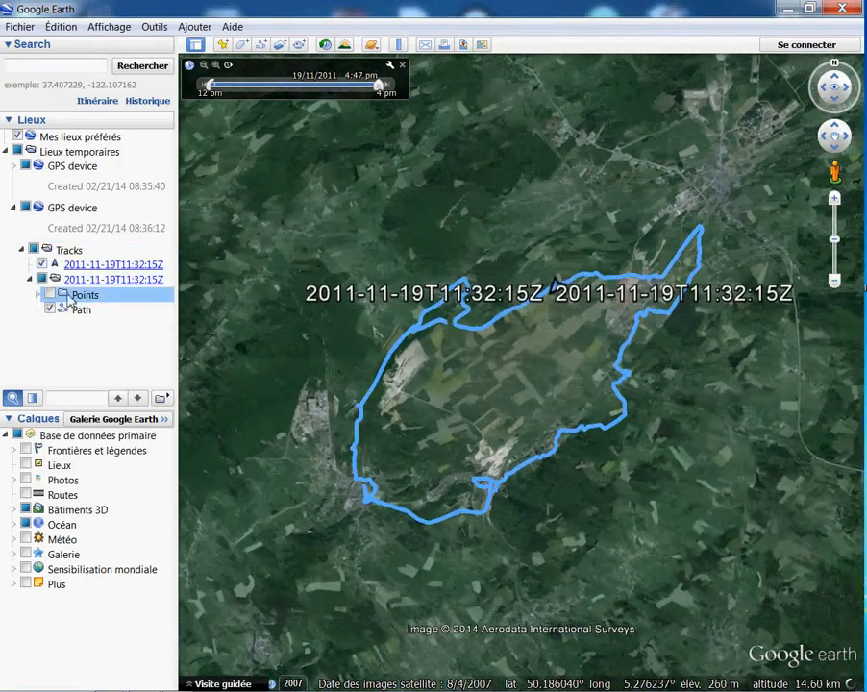
Change the reduced track's Path line colour to pure red (255, 0, 0) in its properties.
{"action": "right_click", "coordinate": [75, 307]}
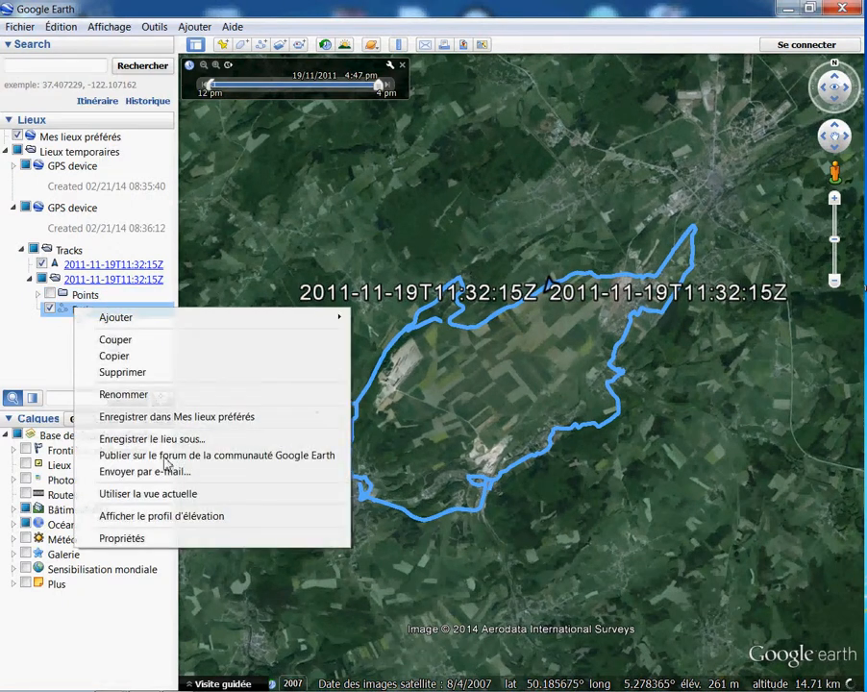
{"action": "left_click", "coordinate": [159, 541]}
{"action": "left_click", "coordinate": [365, 167]}
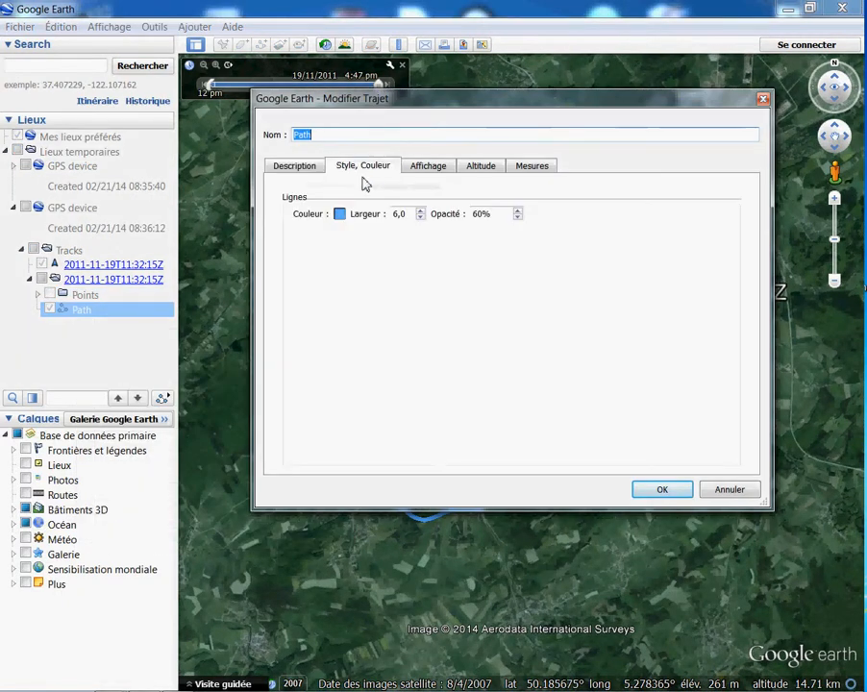
{"action": "left_click", "coordinate": [339, 214]}
{"action": "left_click", "coordinate": [367, 254]}
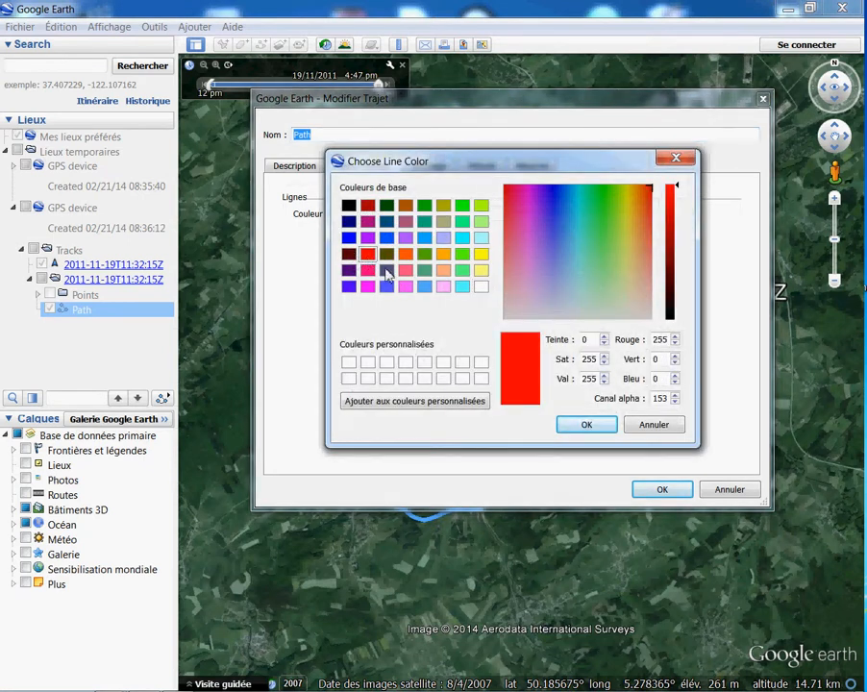
{"action": "left_click", "coordinate": [588, 426]}
{"action": "left_click", "coordinate": [661, 489]}
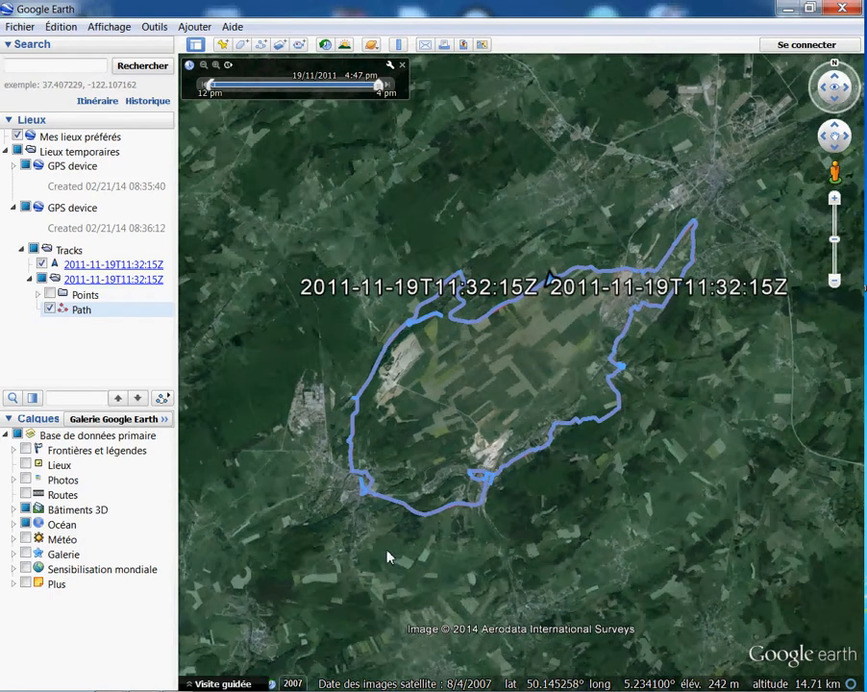
Compare the red and blue paths up close from the town at the loop's southwest end northward past the quarry to the hillside village.
{"action": "scroll", "coordinate": [394, 560], "scroll_direction": "up", "scroll_amount": 5}
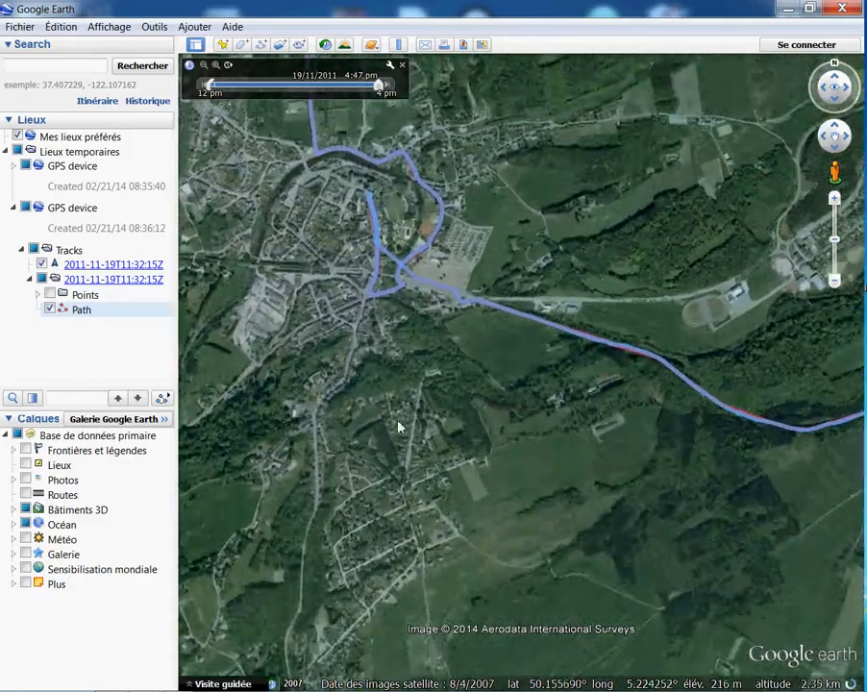
{"action": "scroll", "coordinate": [409, 471], "scroll_direction": "up", "scroll_amount": 2}
{"action": "scroll", "coordinate": [427, 462], "scroll_direction": "up", "scroll_amount": 2}
{"action": "left_click_drag", "start_coordinate": [464, 404], "coordinate": [491, 533]}
{"action": "scroll", "coordinate": [491, 522], "scroll_direction": "up", "scroll_amount": 2}
{"action": "left_click_drag", "start_coordinate": [543, 293], "coordinate": [554, 464]}
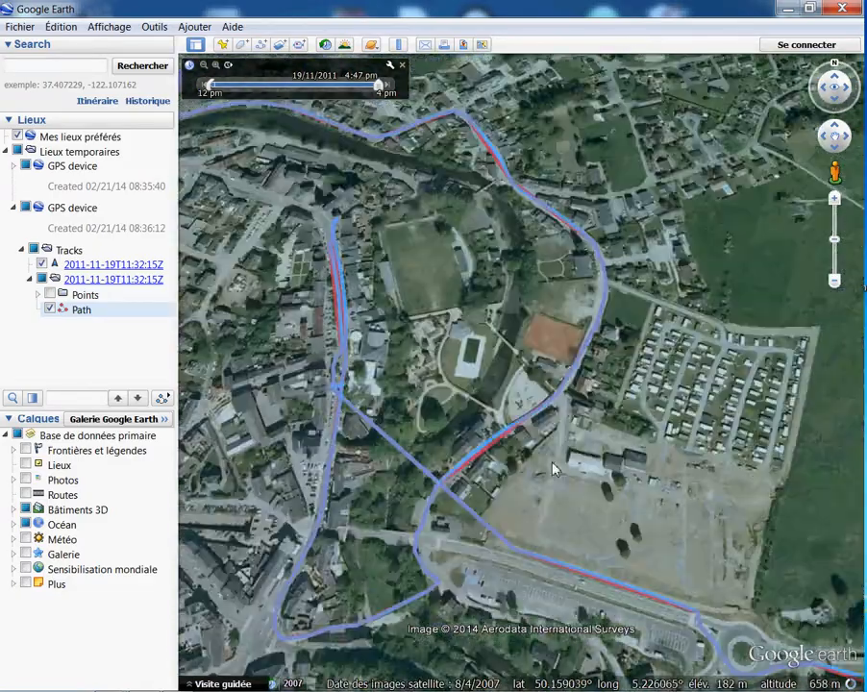
{"action": "left_click_drag", "start_coordinate": [480, 328], "coordinate": [556, 465]}
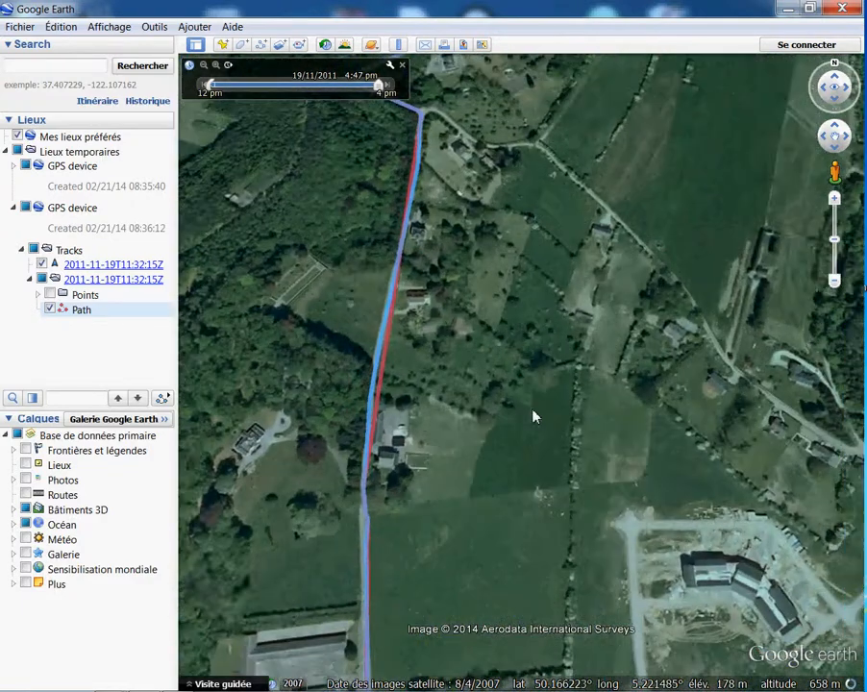
{"action": "scroll", "coordinate": [534, 413], "scroll_direction": "down", "scroll_amount": 3}
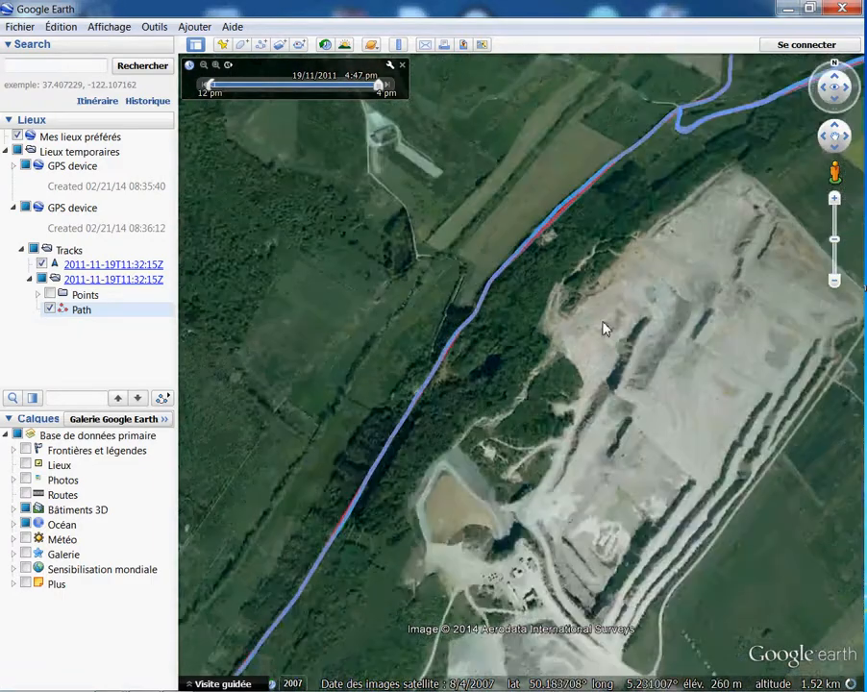
{"action": "scroll", "coordinate": [669, 357], "scroll_direction": "down", "scroll_amount": 2}
{"action": "scroll", "coordinate": [671, 364], "scroll_direction": "down", "scroll_amount": 1}
{"action": "left_click_drag", "start_coordinate": [716, 383], "coordinate": [683, 402]}
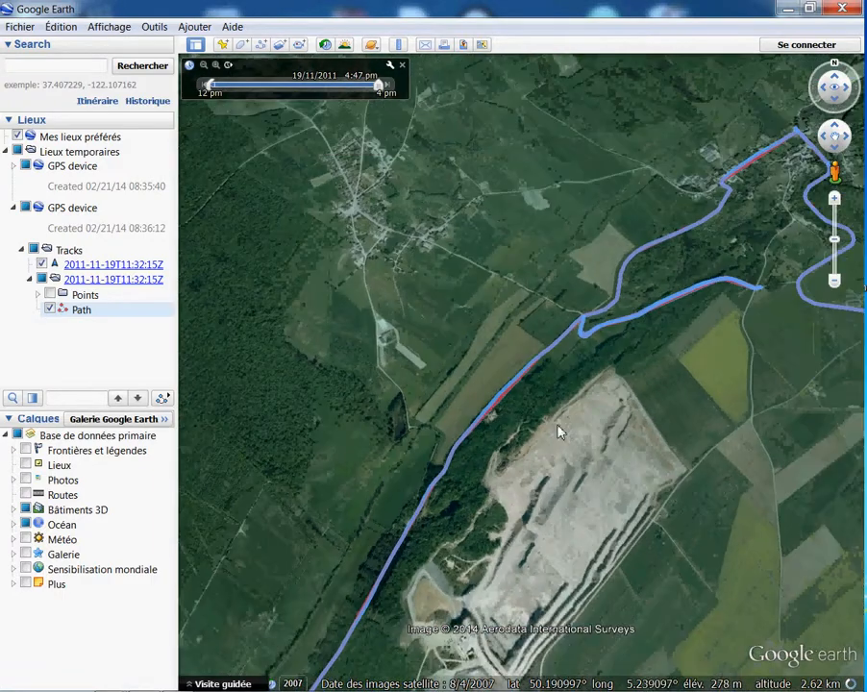
{"action": "left_click_drag", "start_coordinate": [613, 301], "coordinate": [528, 326]}
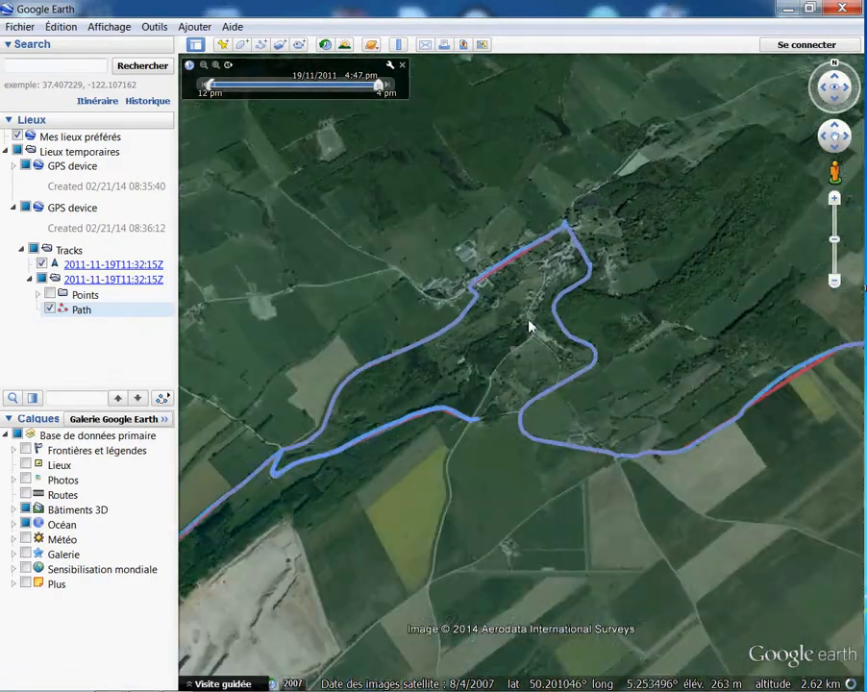
Examine the gaps between the red and blue paths along the northern fields, the eastern side and the curve beside the southern railway.
{"action": "scroll", "coordinate": [530, 325], "scroll_direction": "up", "scroll_amount": 1}
{"action": "left_click_drag", "start_coordinate": [787, 488], "coordinate": [639, 462]}
{"action": "scroll", "coordinate": [470, 369], "scroll_direction": "up", "scroll_amount": 2}
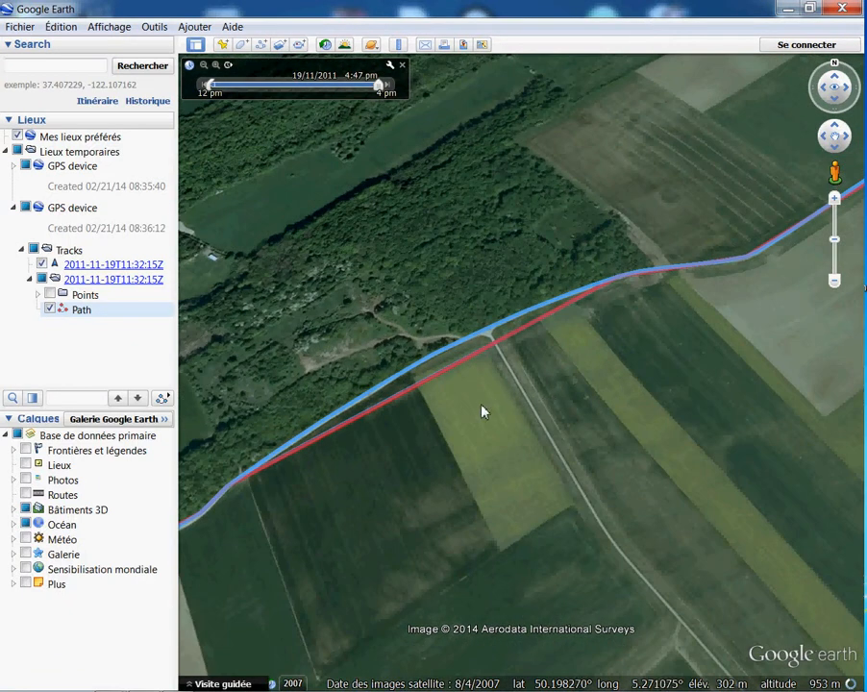
{"action": "scroll", "coordinate": [483, 411], "scroll_direction": "up", "scroll_amount": 1}
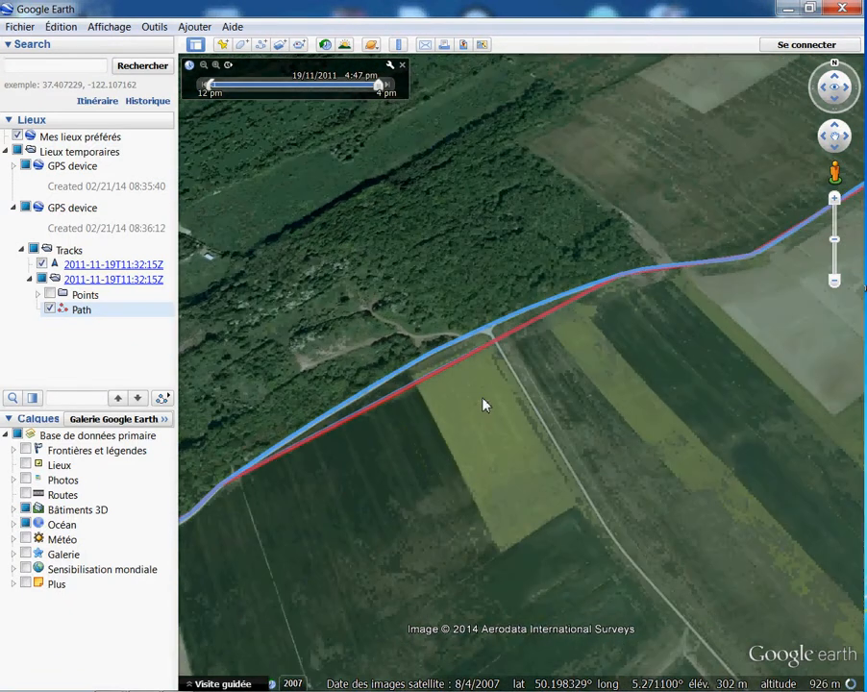
{"action": "scroll", "coordinate": [483, 405], "scroll_direction": "down", "scroll_amount": 1}
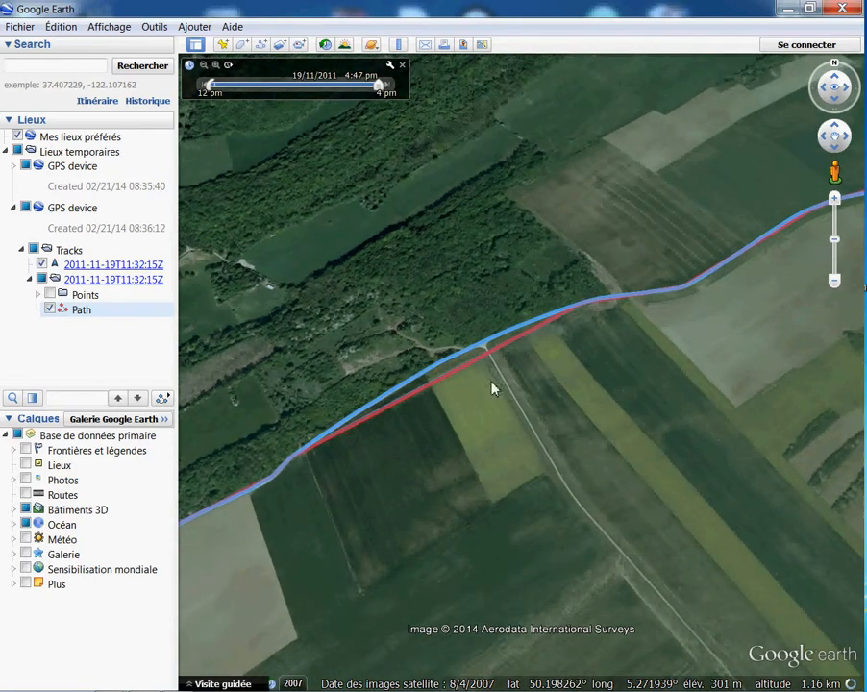
{"action": "scroll", "coordinate": [592, 397], "scroll_direction": "down", "scroll_amount": 2}
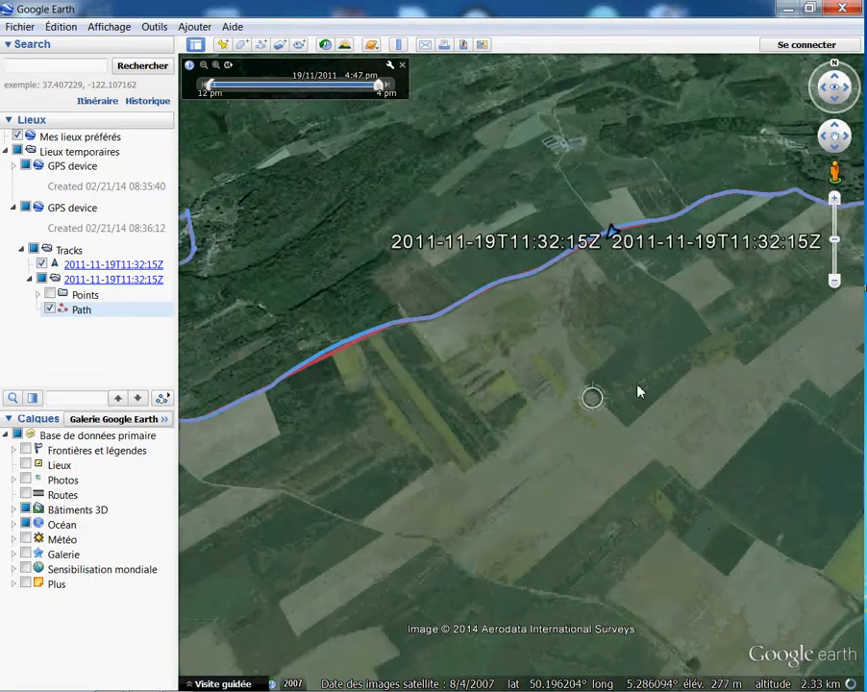
{"action": "scroll", "coordinate": [599, 385], "scroll_direction": "down", "scroll_amount": 1}
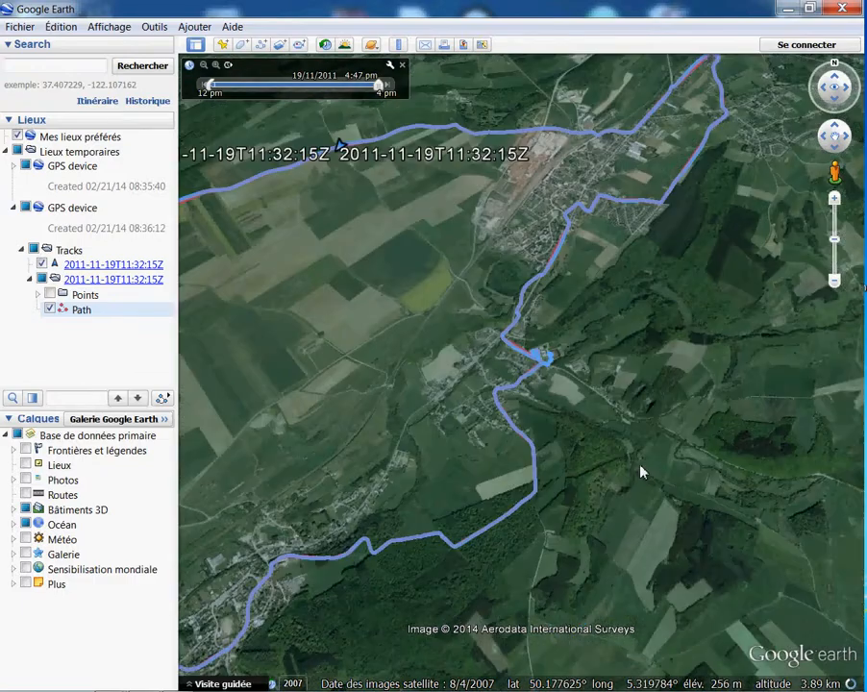
{"action": "left_click_drag", "start_coordinate": [384, 634], "coordinate": [548, 524]}
{"action": "left_click_drag", "start_coordinate": [404, 577], "coordinate": [543, 478]}
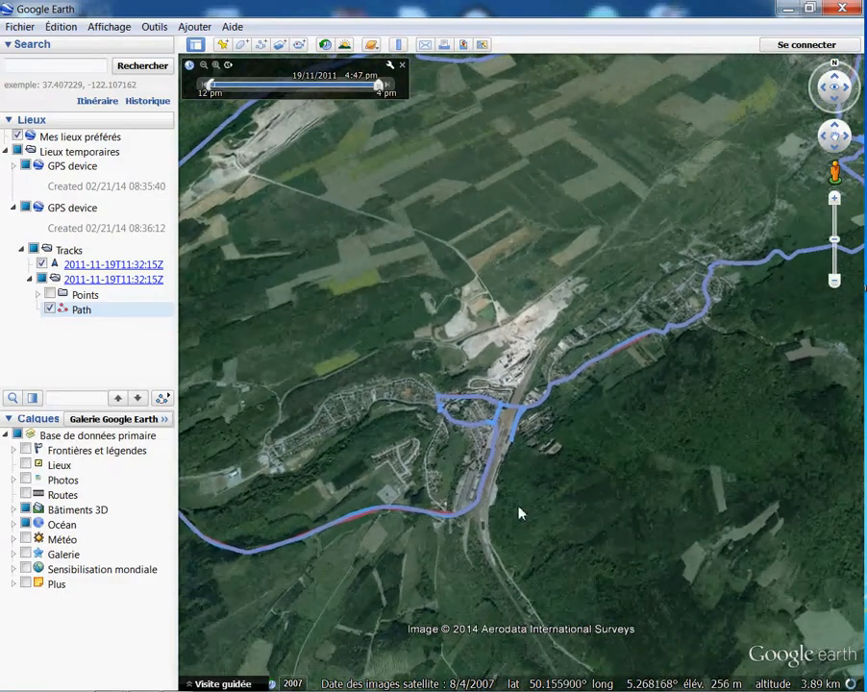
{"action": "scroll", "coordinate": [519, 514], "scroll_direction": "up", "scroll_amount": 3}
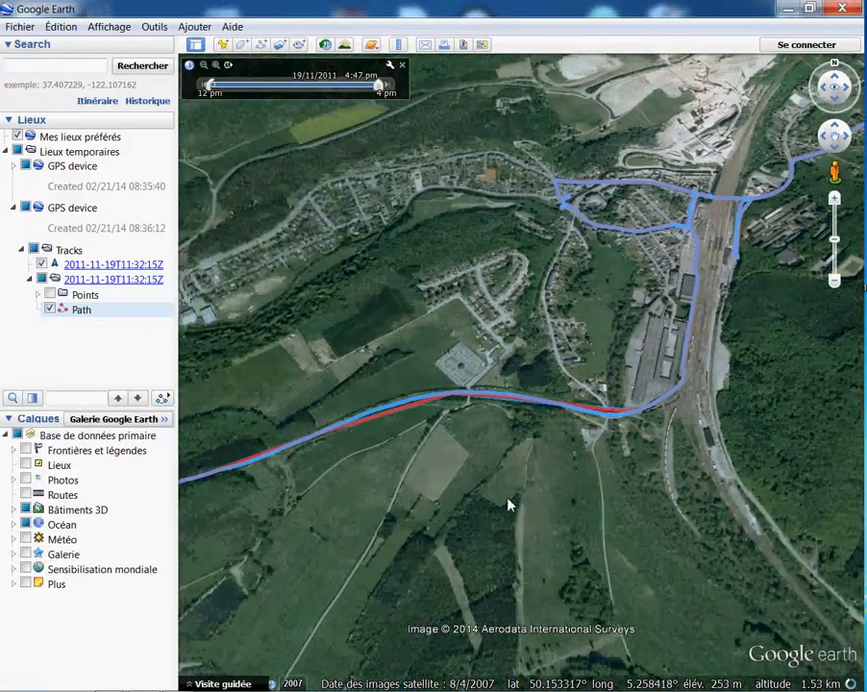
Compare the original and reduced tracks over the entire loop in an overview of the map.
{"action": "scroll", "coordinate": [504, 497], "scroll_direction": "down", "scroll_amount": 1}
{"action": "scroll", "coordinate": [504, 498], "scroll_direction": "down", "scroll_amount": 2}
{"action": "scroll", "coordinate": [456, 519], "scroll_direction": "down", "scroll_amount": 2}
{"action": "scroll", "coordinate": [478, 437], "scroll_direction": "down", "scroll_amount": 3}
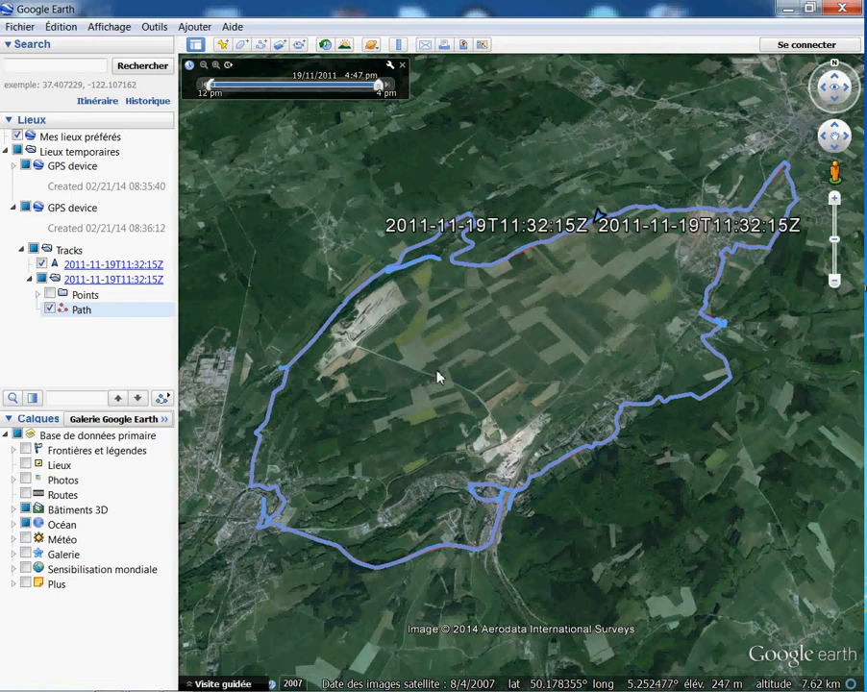
{"action": "left_click_drag", "start_coordinate": [432, 408], "coordinate": [436, 395]}
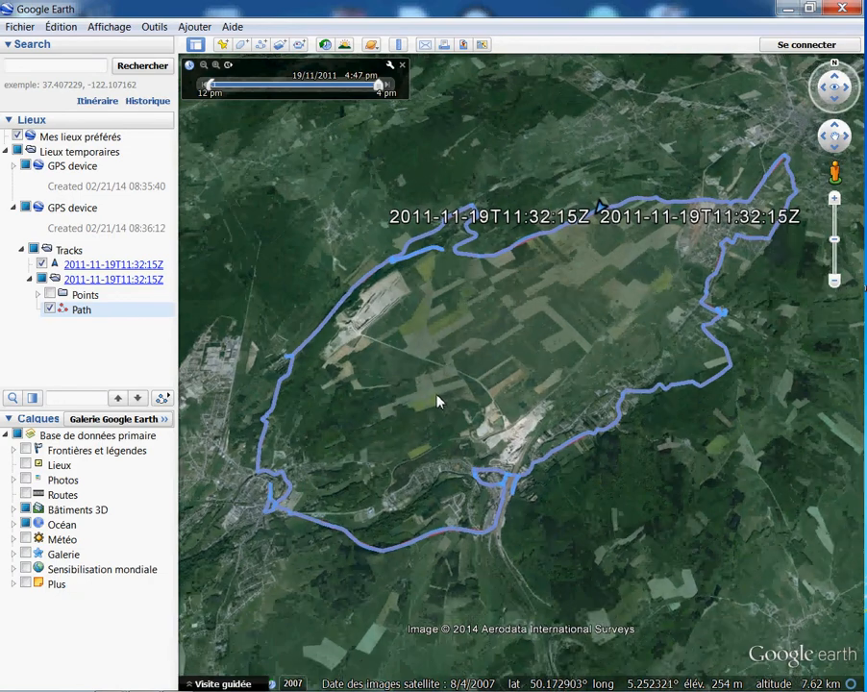
{"action": "scroll", "coordinate": [430, 400], "scroll_direction": "up", "scroll_amount": 2}
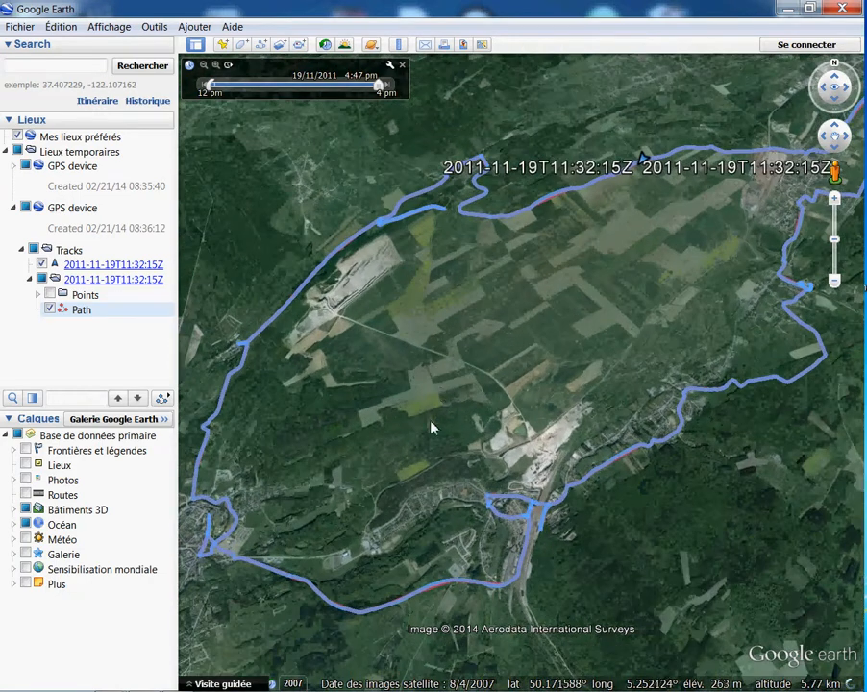
{"action": "scroll", "coordinate": [437, 403], "scroll_direction": "down", "scroll_amount": 2}
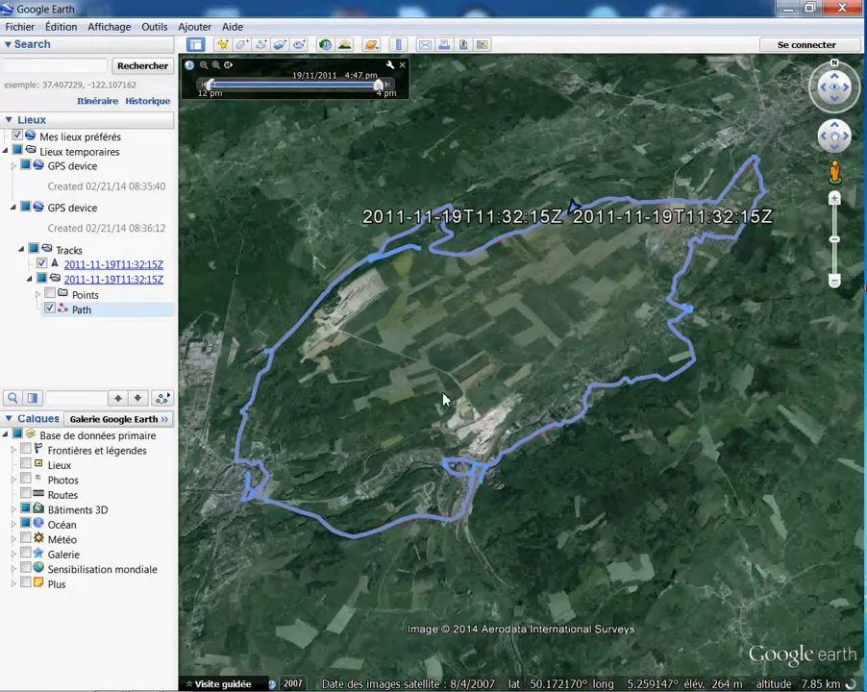